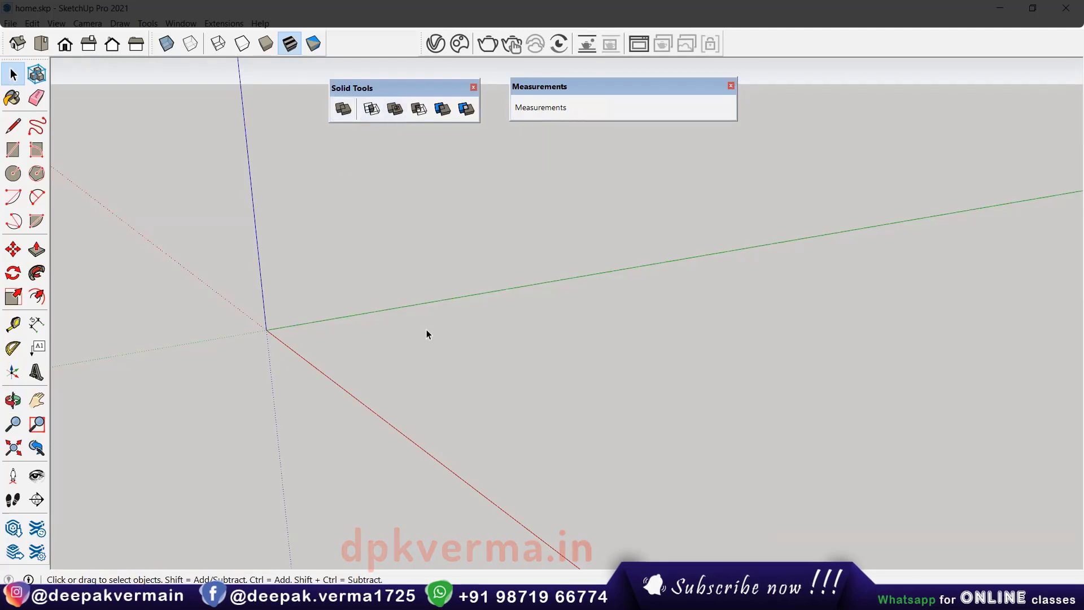
Draw a rectangle on the ground and pull it up into a thin slab.
mouse_move(426, 330)
middle_down()
mouse_move(435, 351)
mouse_move(409, 350)
middle_up()
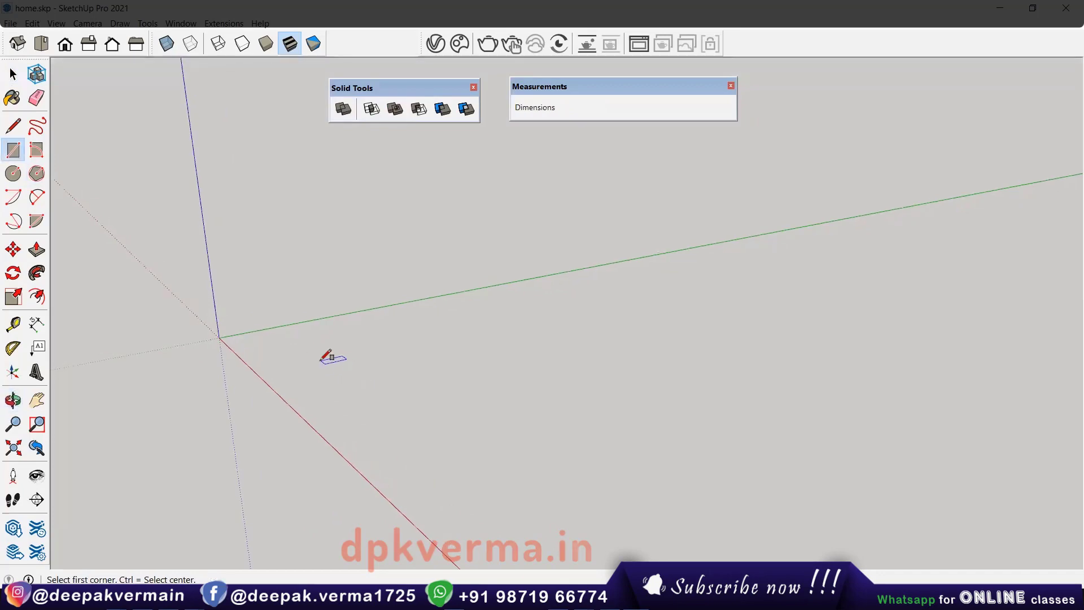
click(305, 352)
click(685, 346)
key(p)
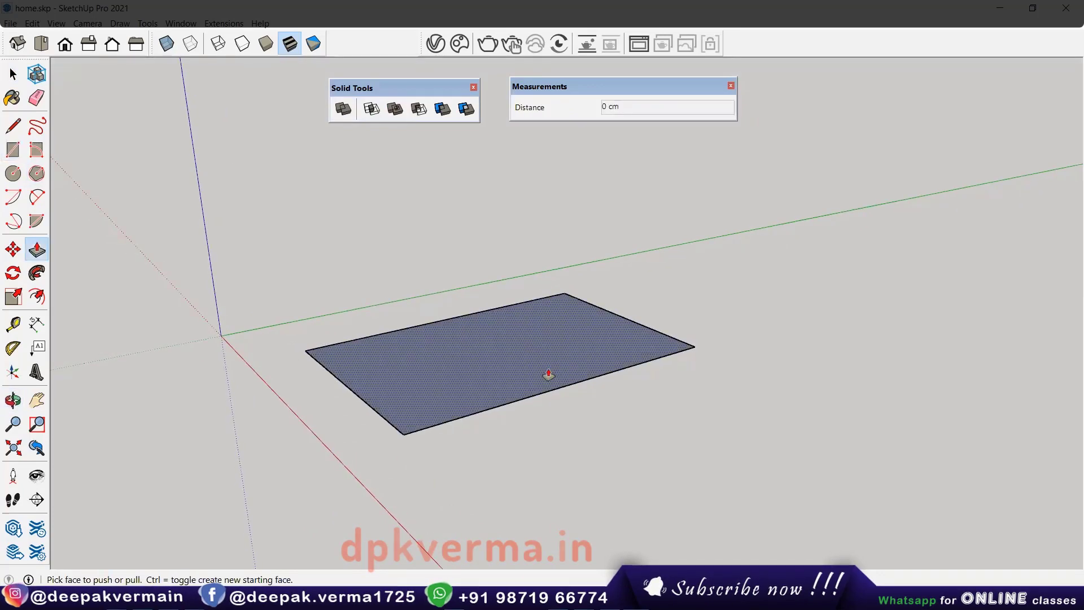
click(550, 376)
scroll(514, 375, up, 2)
Offset the slab's top face inward to create an inner border outline.
middle_drag(513, 375, 532, 396)
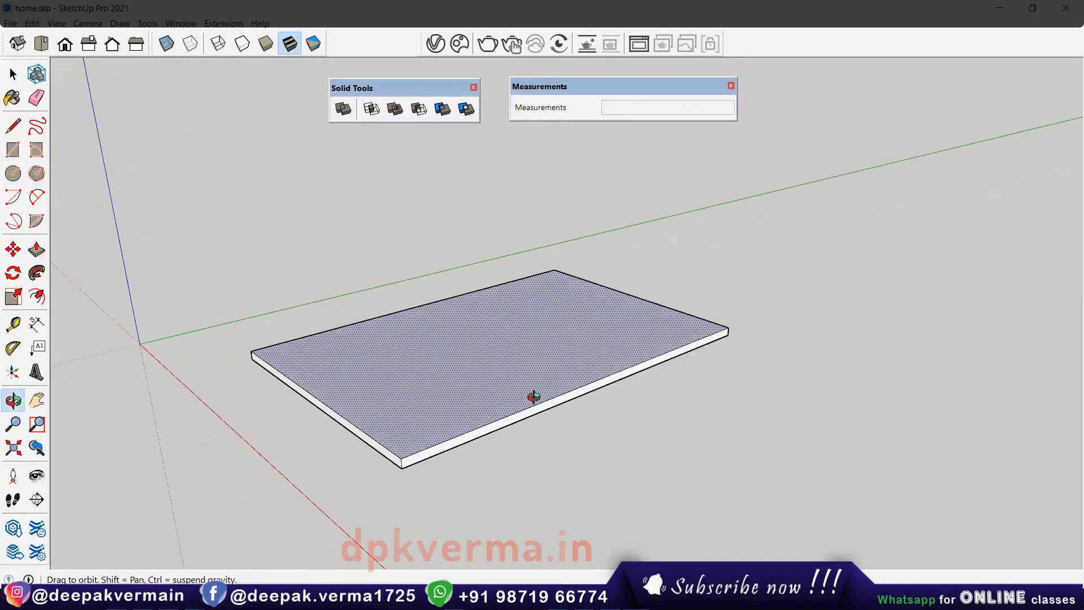
click(305, 374)
scroll(308, 378, up, 2)
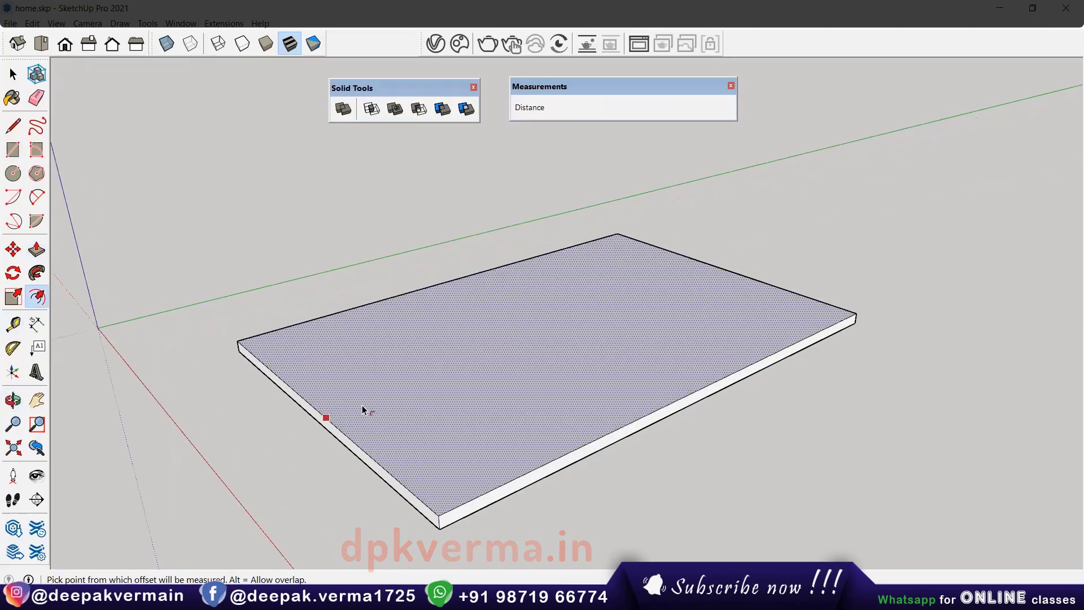
click(360, 423)
click(372, 438)
scroll(483, 421, down, 2)
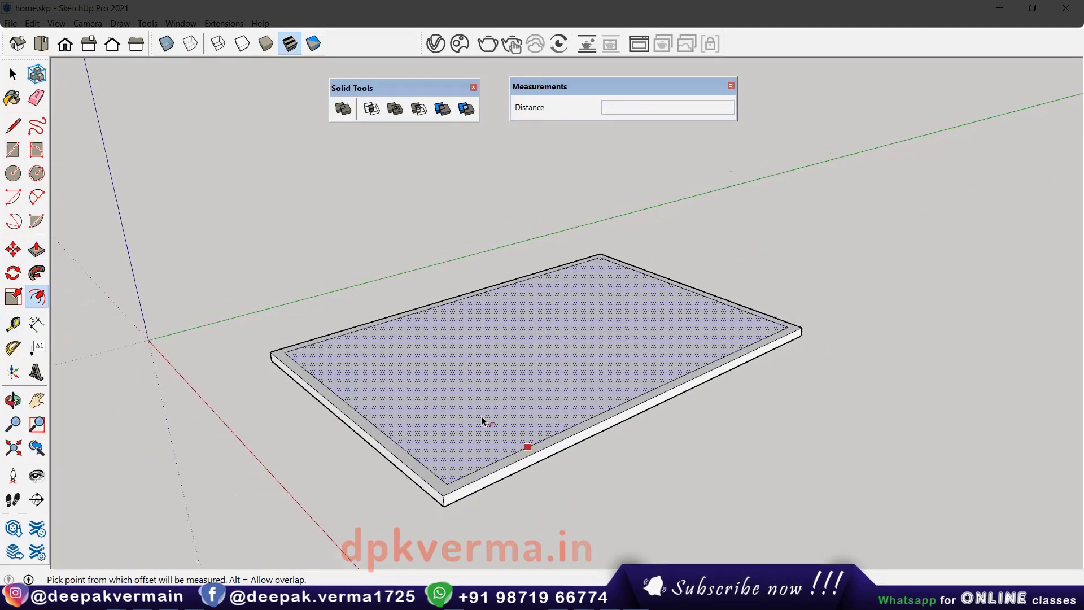
Draw four long, narrow wall-strip rectangles across the slab's inner top face.
key(r)
middle_drag(453, 425, 384, 342)
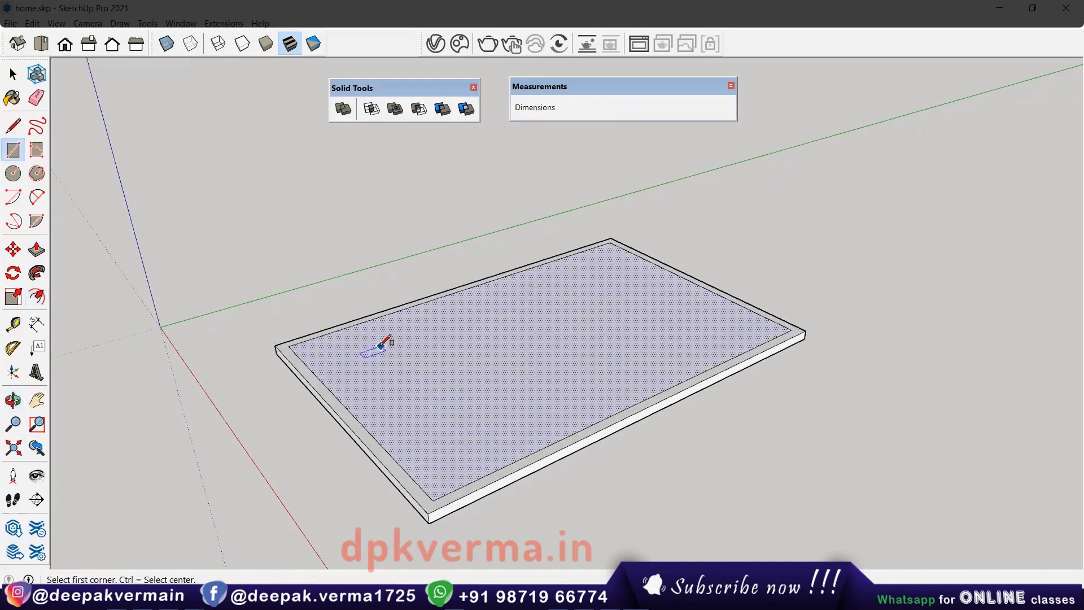
click(509, 317)
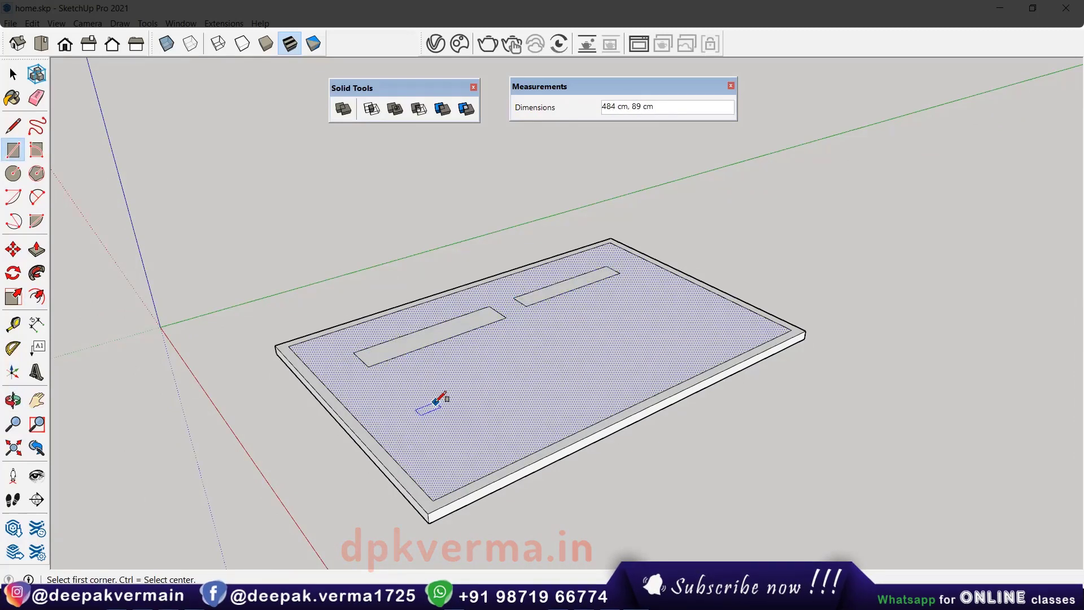
click(523, 457)
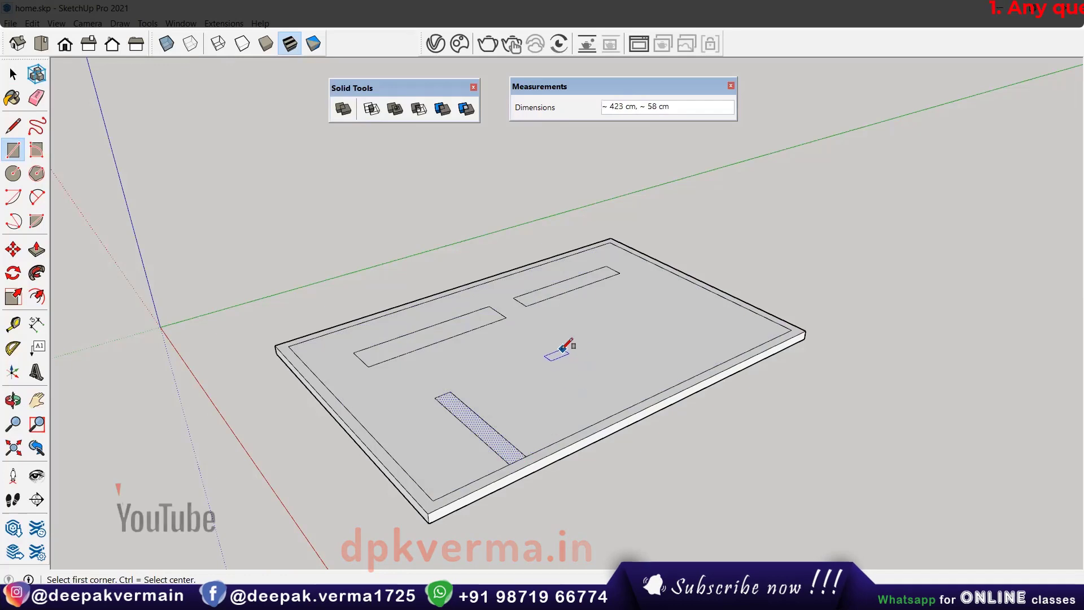
click(530, 354)
click(638, 402)
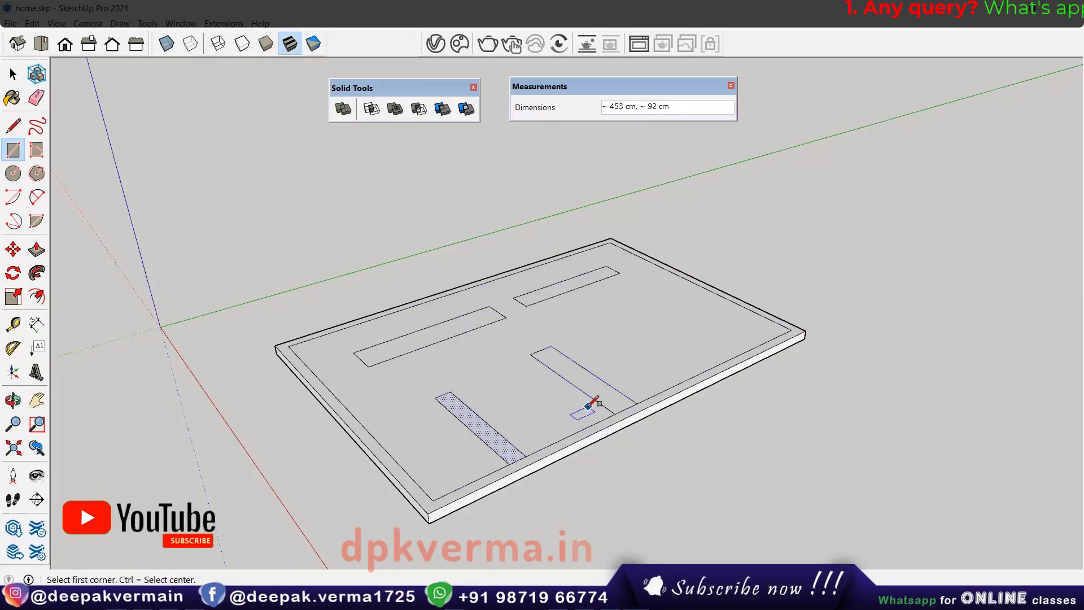
Erase the edges separating the two front strips from the border.
key(e)
click(517, 460)
click(625, 409)
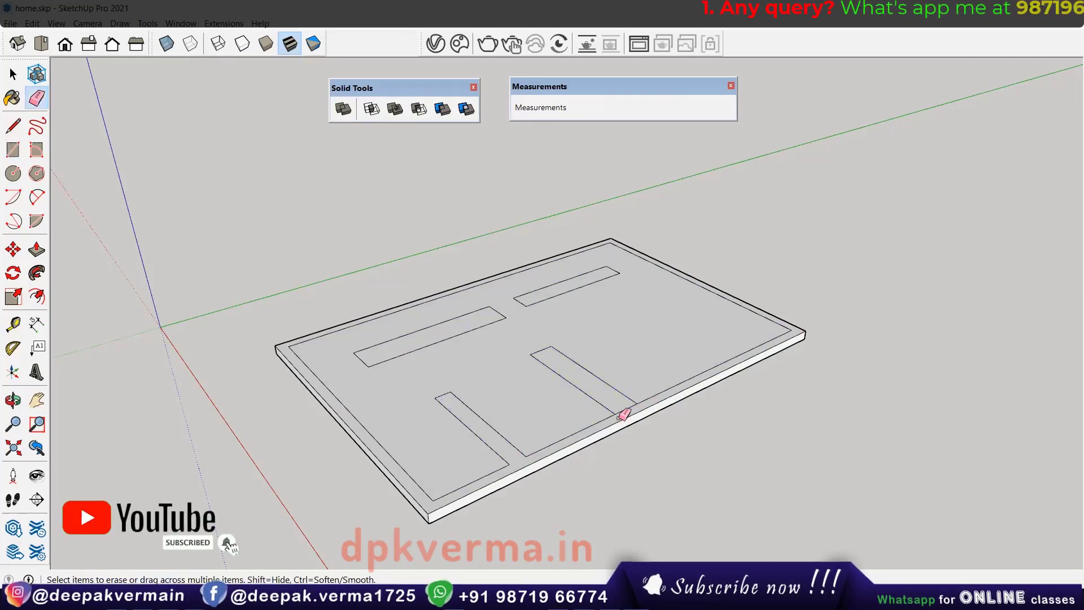
Push/Pull the left, rear and other strips plus the border up to 409 cm walls.
key(p)
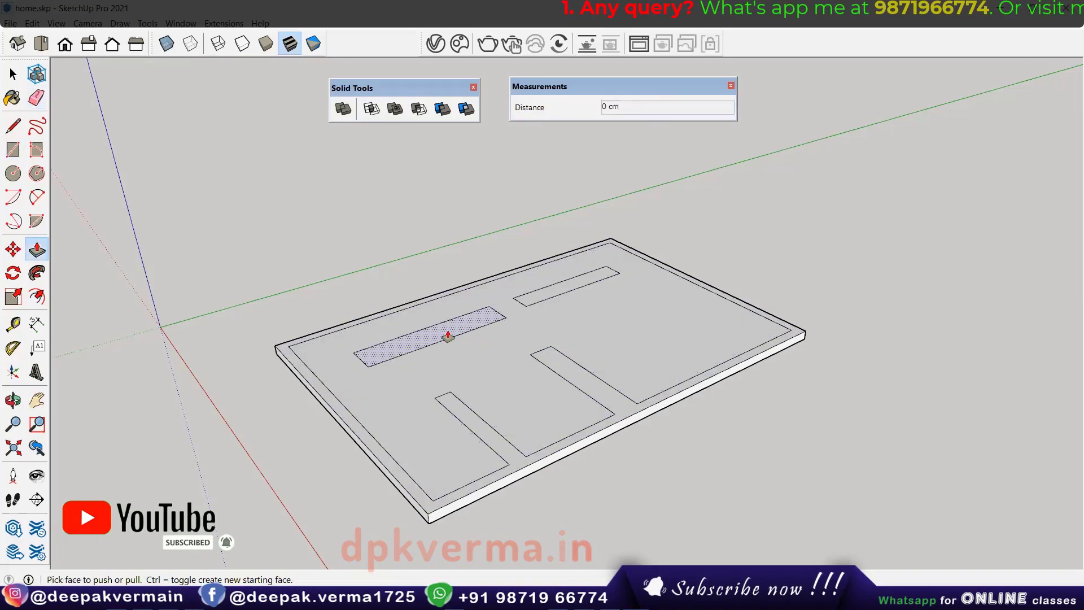
click(446, 336)
click(434, 243)
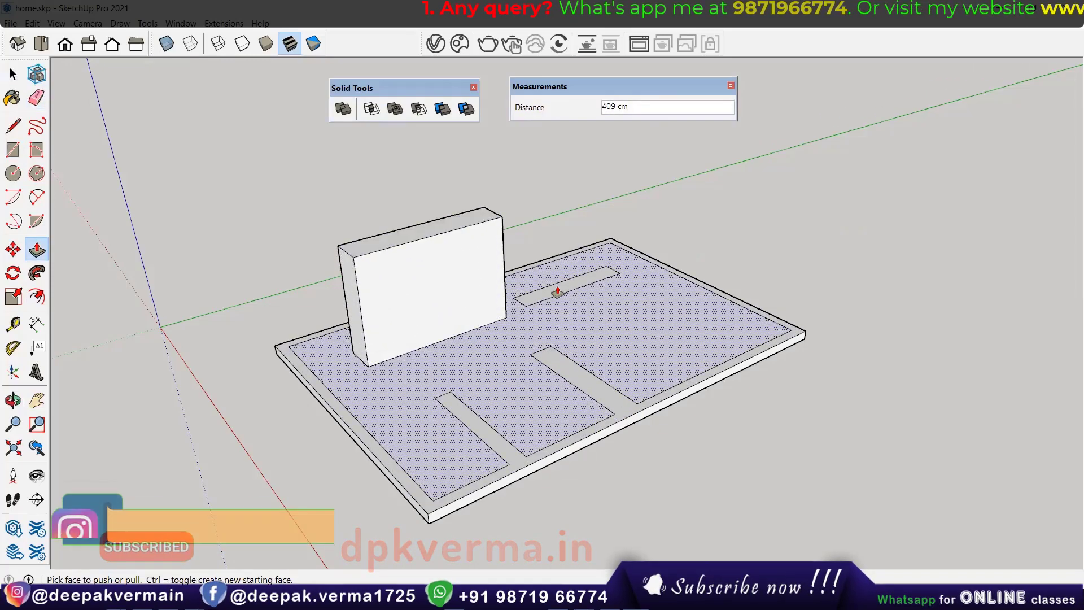
double_click(565, 286)
double_click(564, 373)
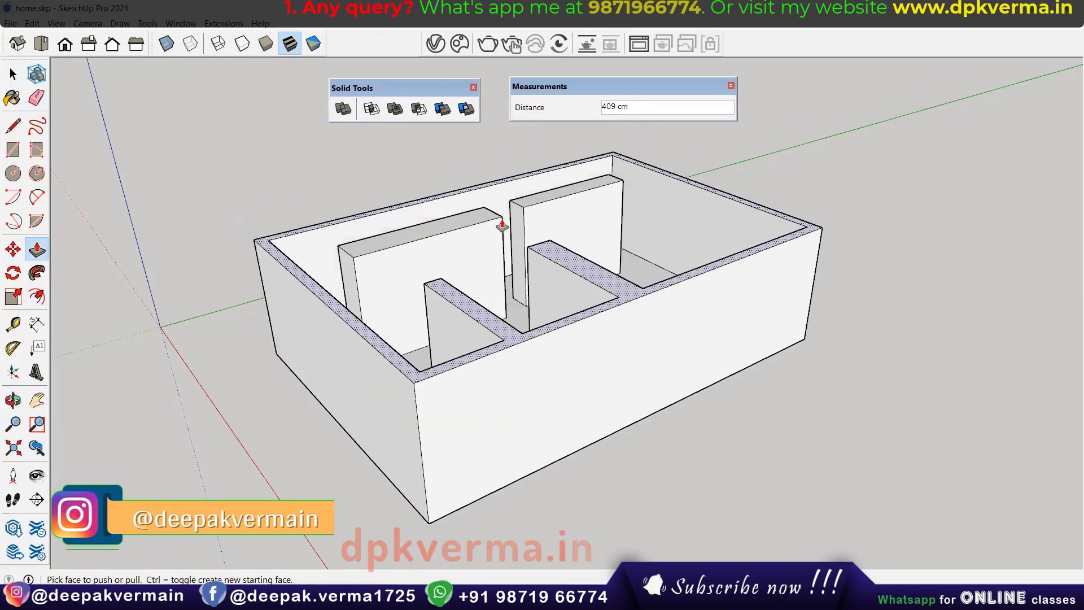
mouse_move(497, 226)
middle_down()
mouse_move(552, 322)
mouse_move(663, 391)
mouse_move(596, 412)
mouse_move(550, 405)
mouse_move(530, 377)
mouse_move(542, 351)
middle_up()
key(space)
Select all the connected house geometry and make it a group.
triple_click(543, 350)
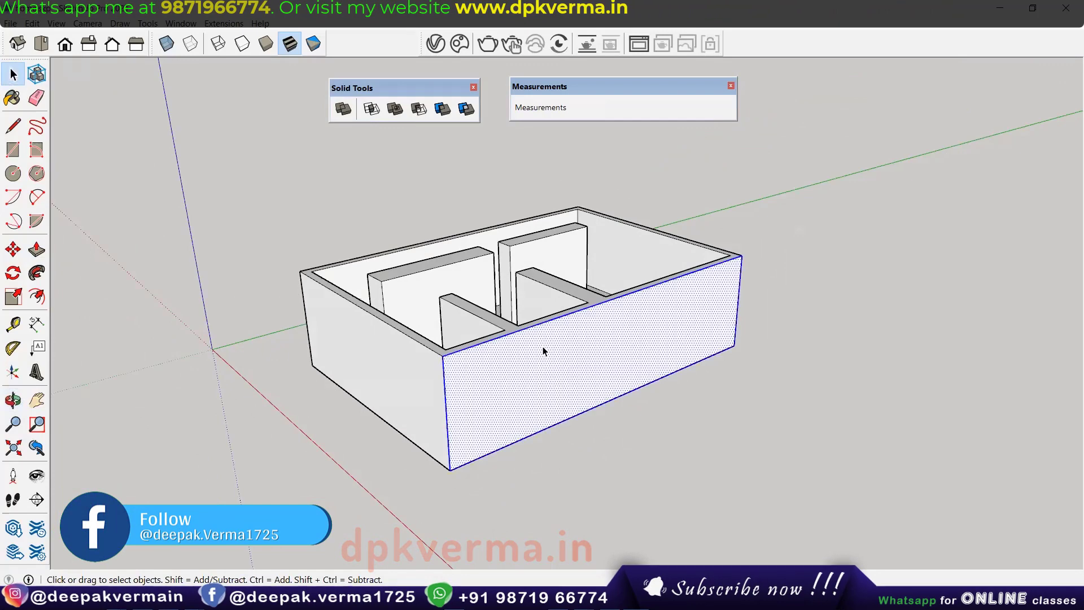
right_click(543, 350)
click(586, 176)
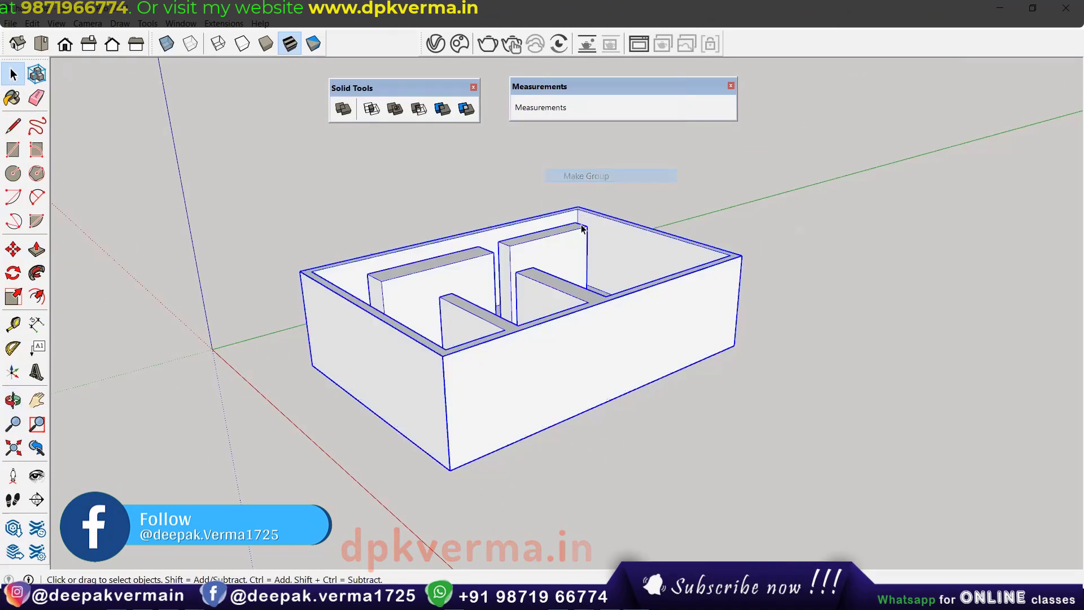
scroll(533, 278, down, 2)
Copy the house group along the row and array it with 2x for two copies.
key(m)
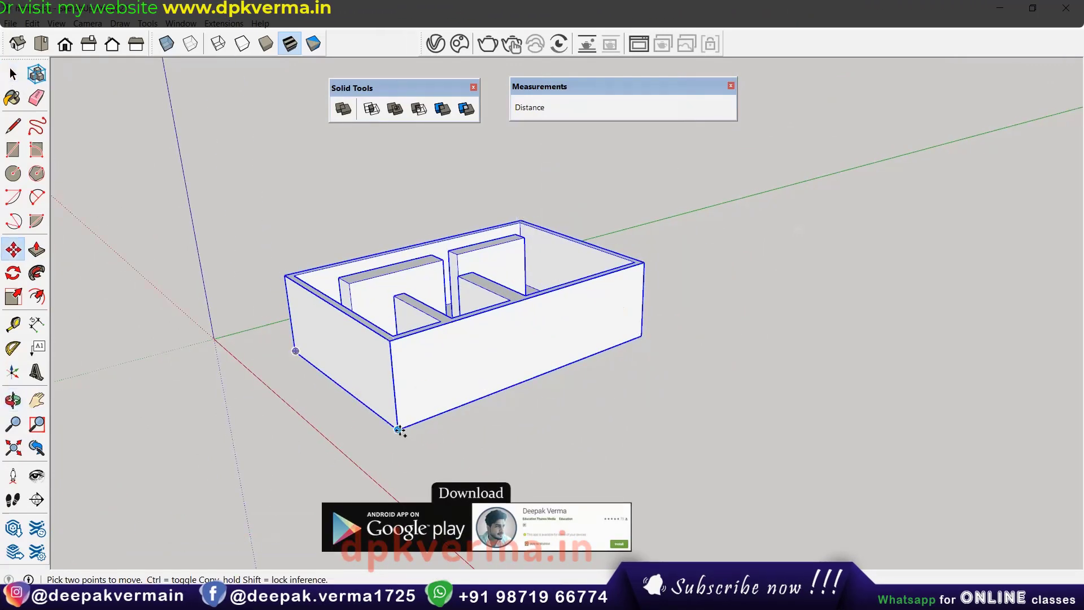
click(398, 429)
key(ctrl)
click(823, 268)
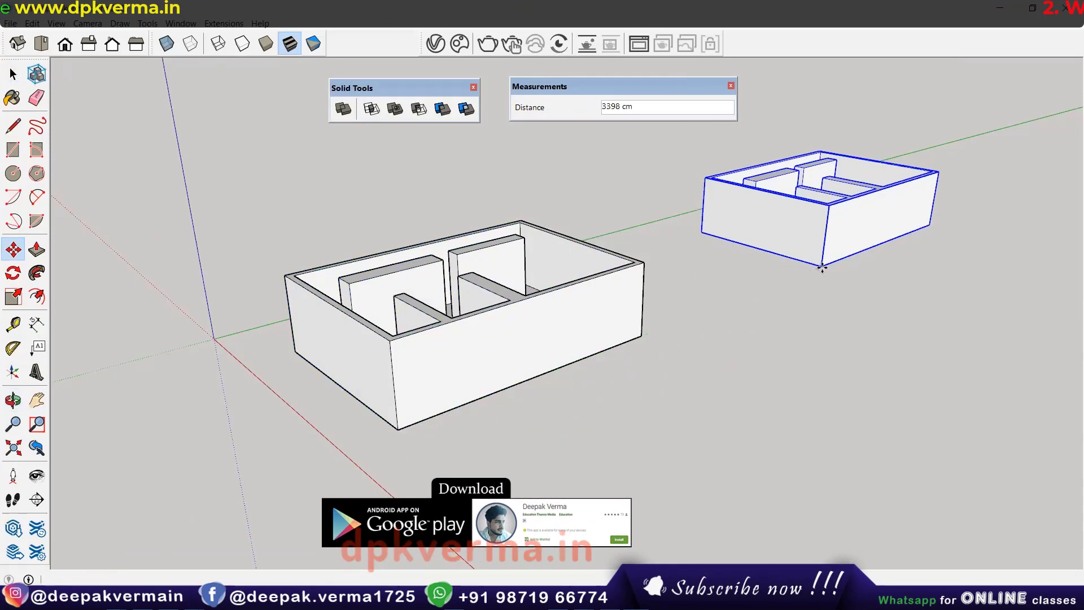
text(2x)
key(Return)
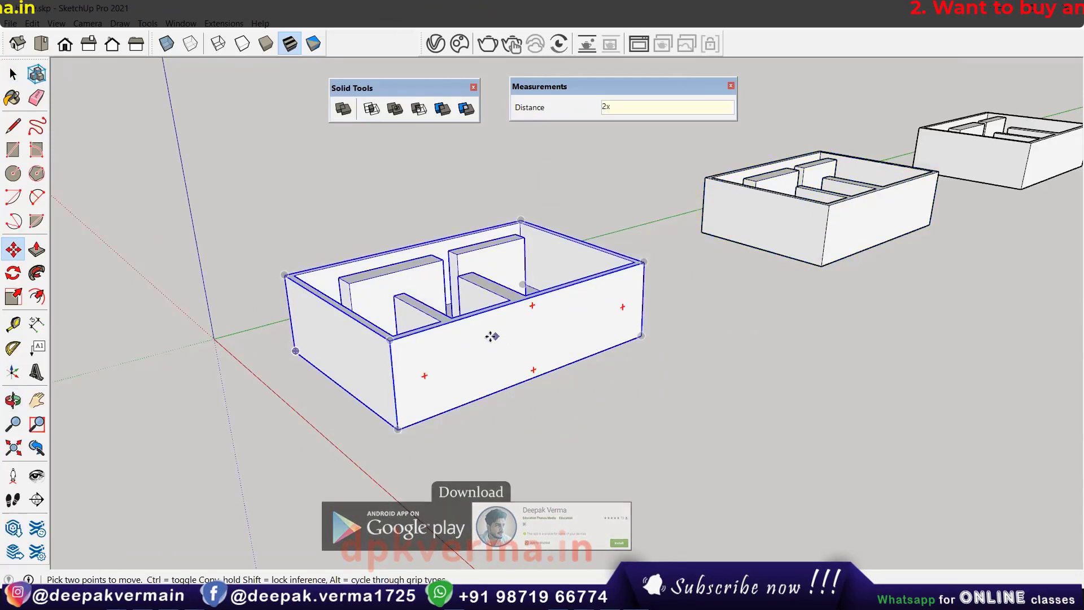
scroll(488, 338, up, 2)
scroll(402, 317, up, 1)
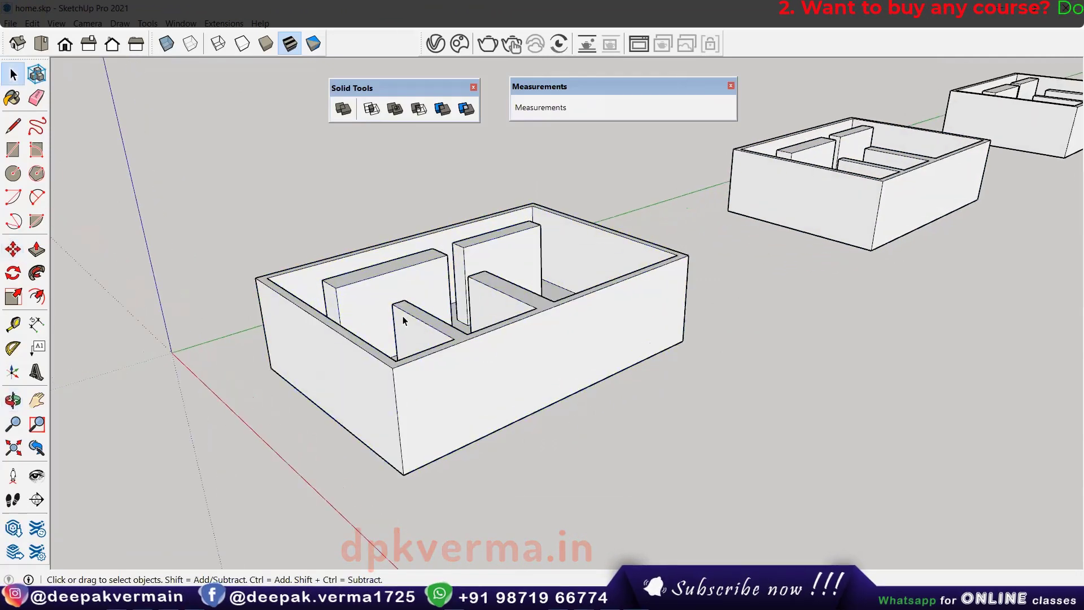
Draw a rectangle across the first house's top, raise it 20 cm, and group it as a roof slab.
key(r)
click(258, 284)
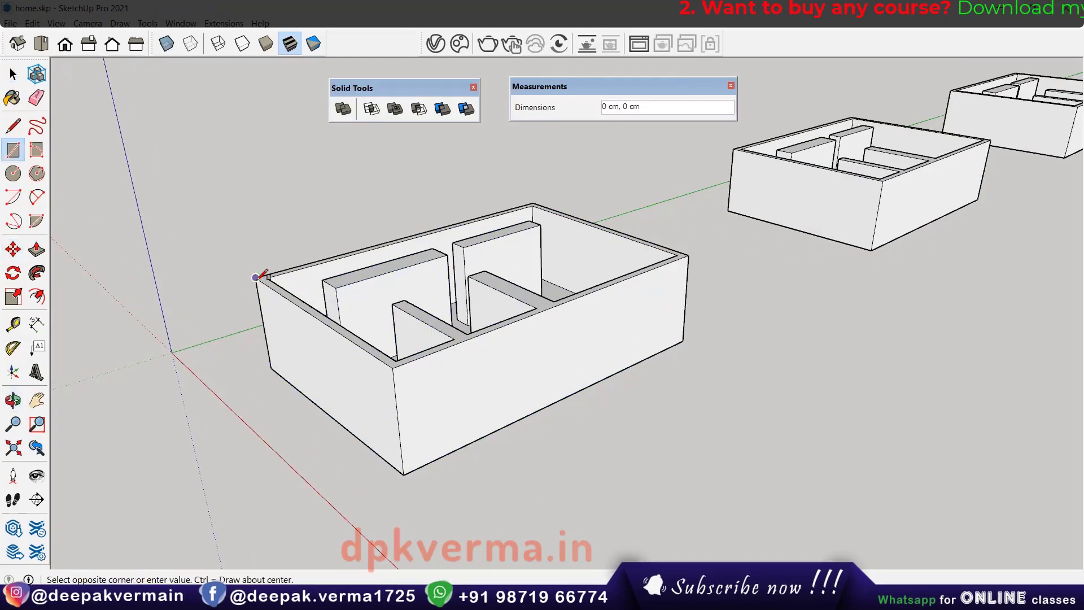
click(689, 257)
key(p)
click(621, 261)
text(20)
key(Return)
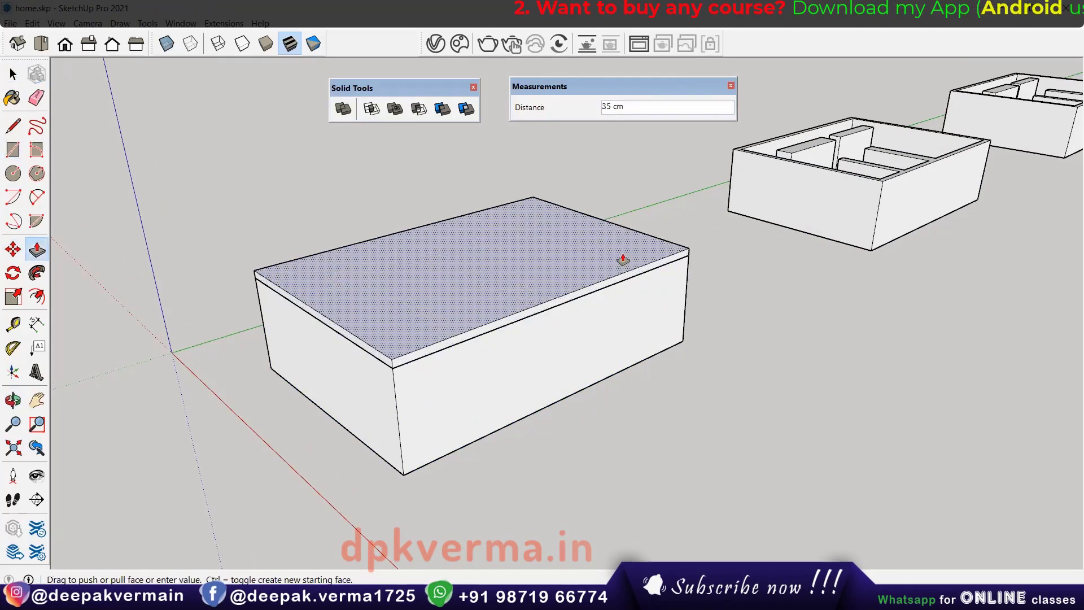
key(space)
double_click(570, 246)
right_click(570, 246)
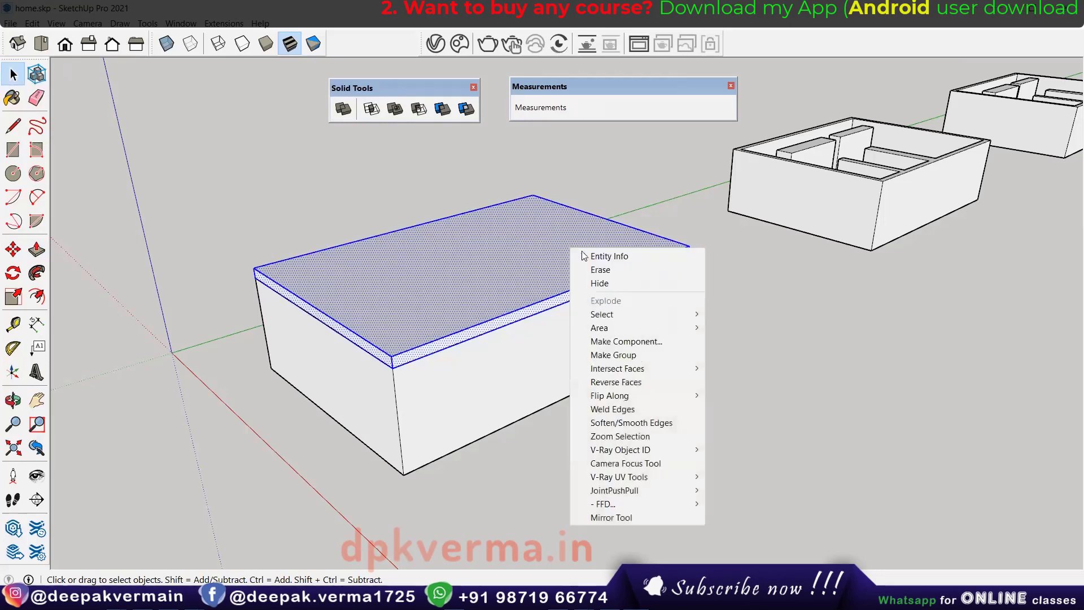
click(614, 355)
Copy the roof slab onto the second and far houses.
middle_drag(591, 376, 580, 353)
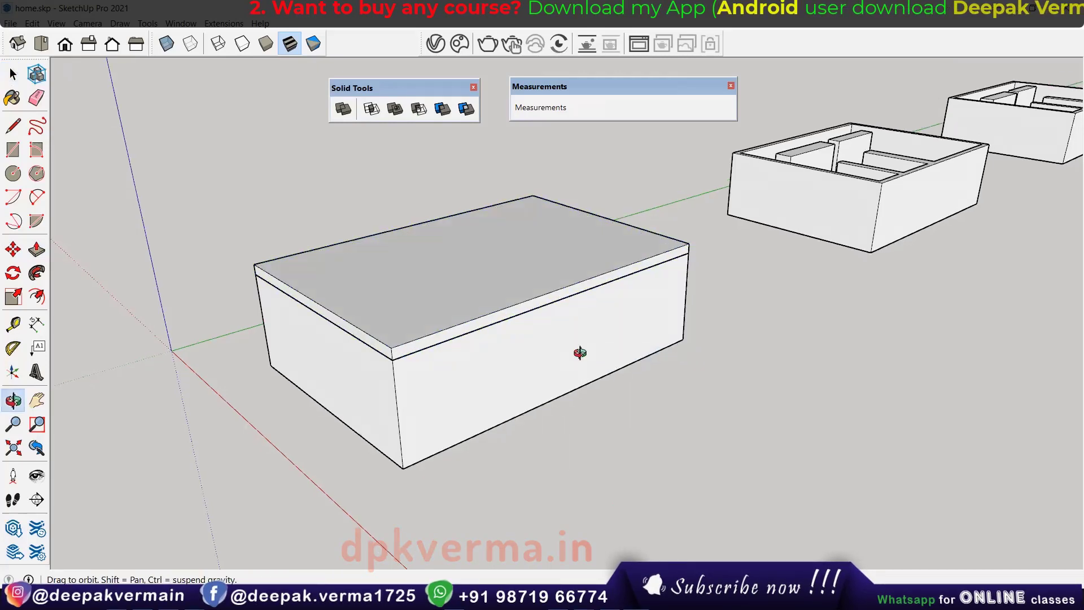
key(m)
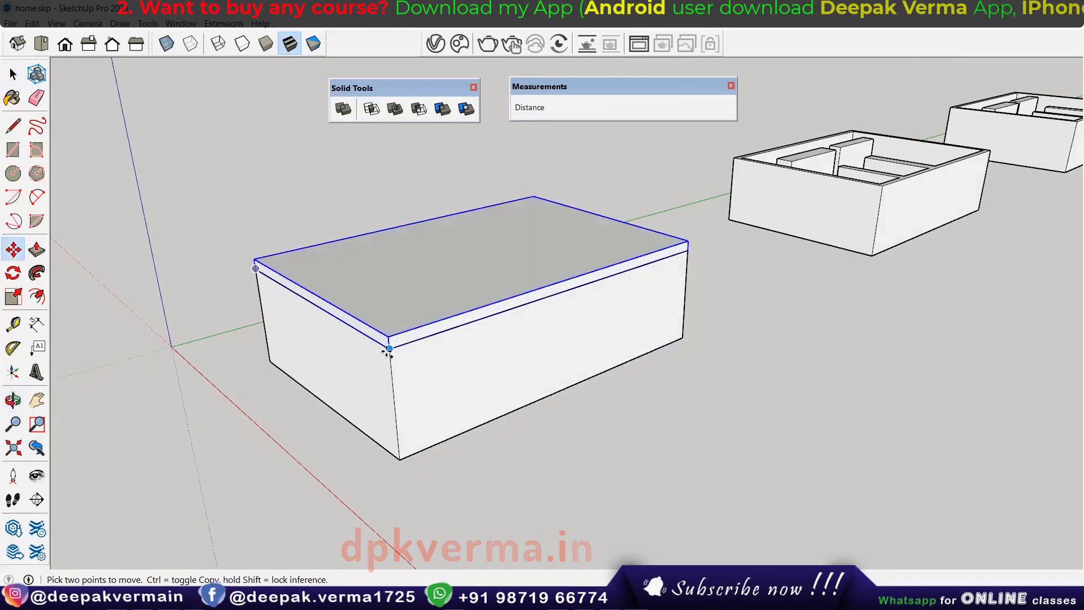
click(388, 348)
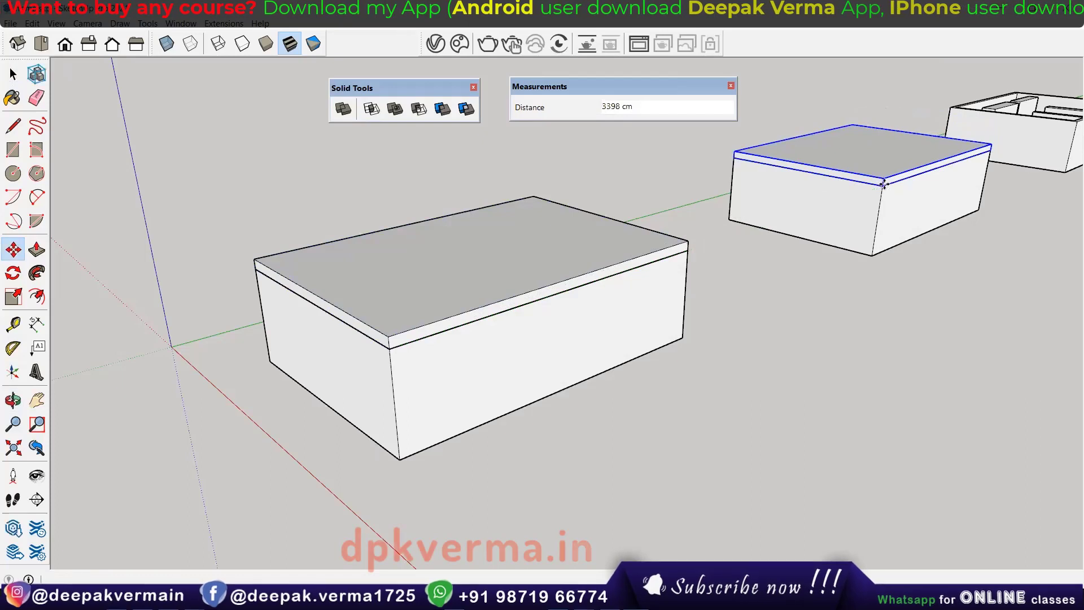
key(Return)
key(space)
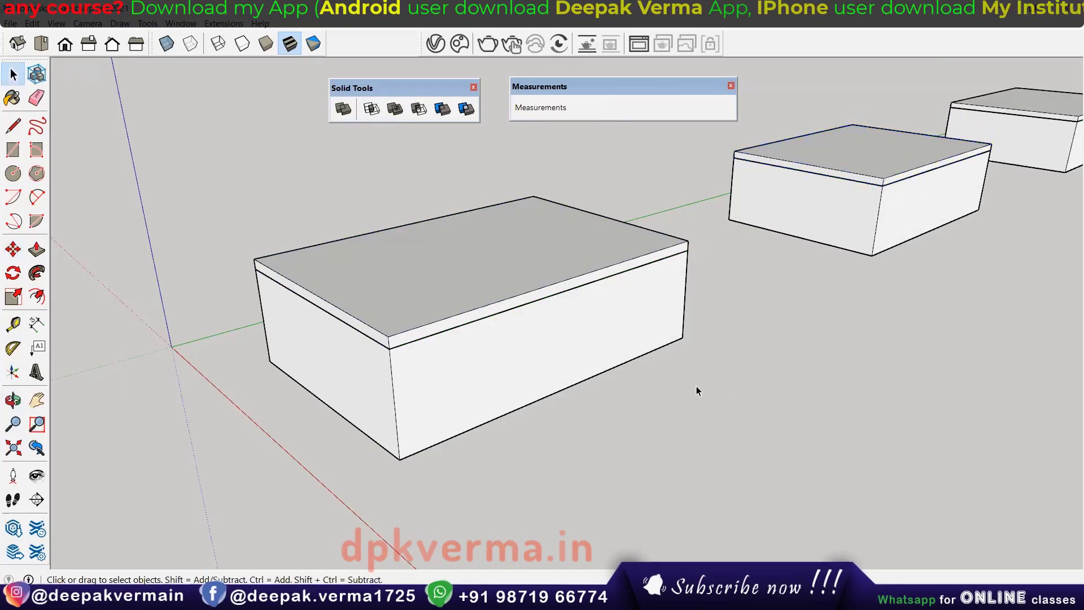
Select the first house and turn on X-ray face style, zooming to inspect the interior walls.
click(513, 255)
click(523, 344)
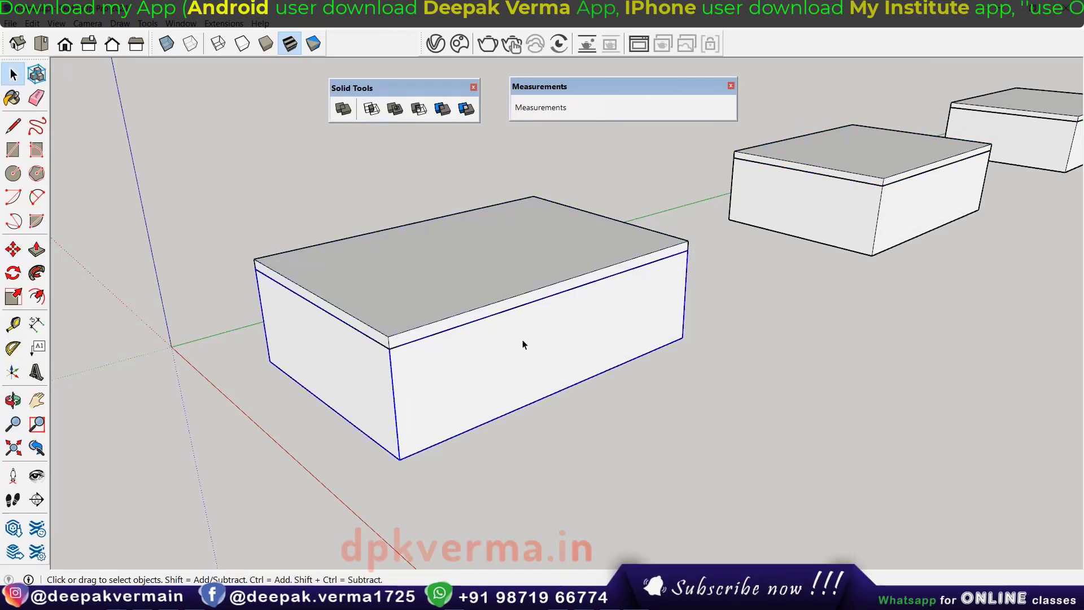
click(160, 48)
scroll(489, 321, up, 2)
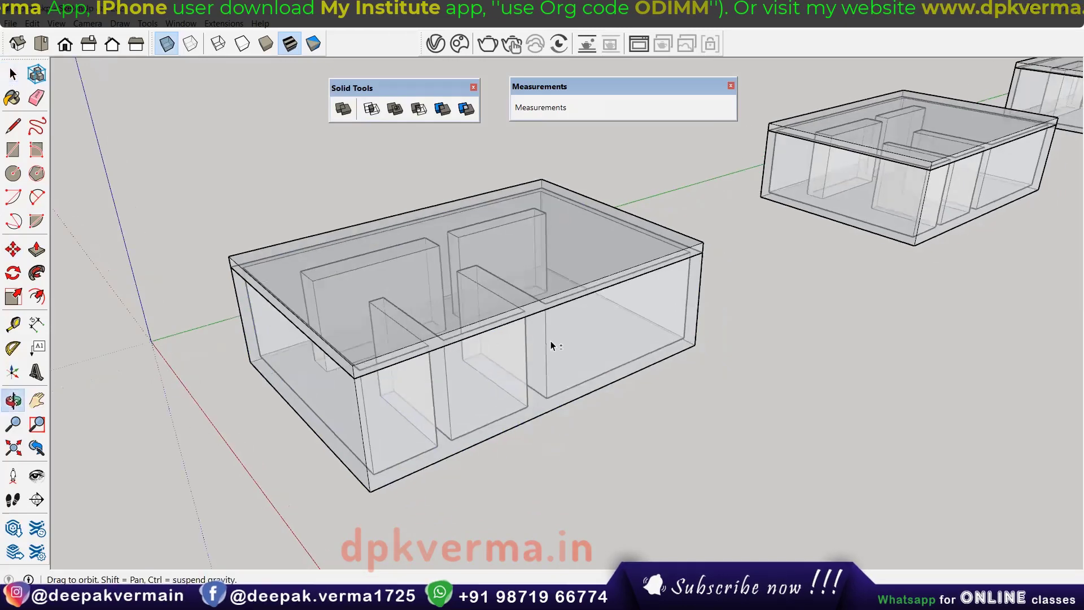
scroll(550, 340, down, 1)
scroll(516, 271, down, 1)
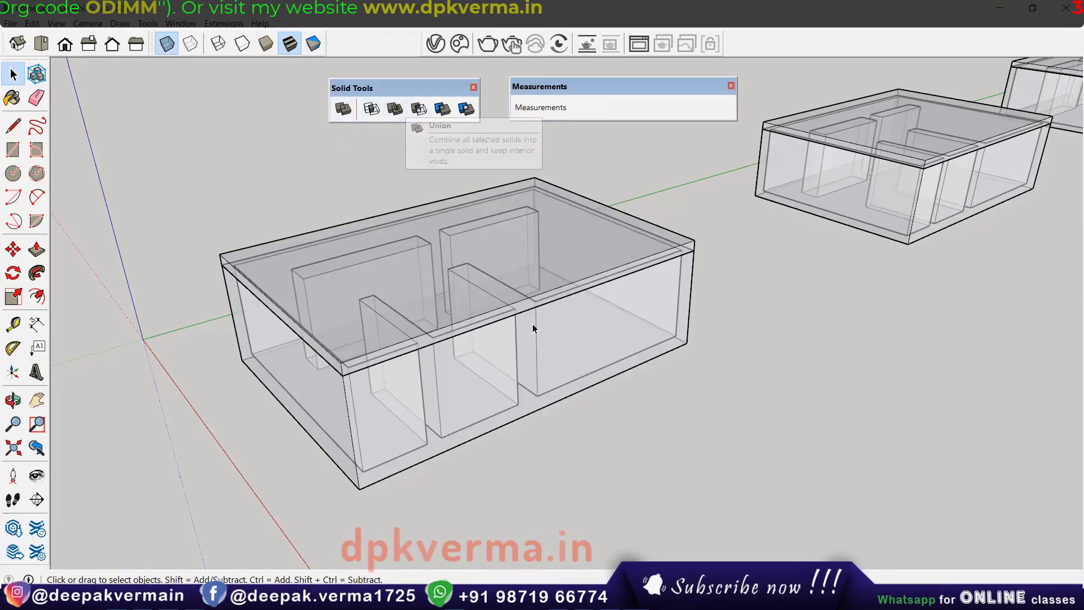
Place a copy of the front house in front of the original.
middle_drag(653, 280, 697, 253)
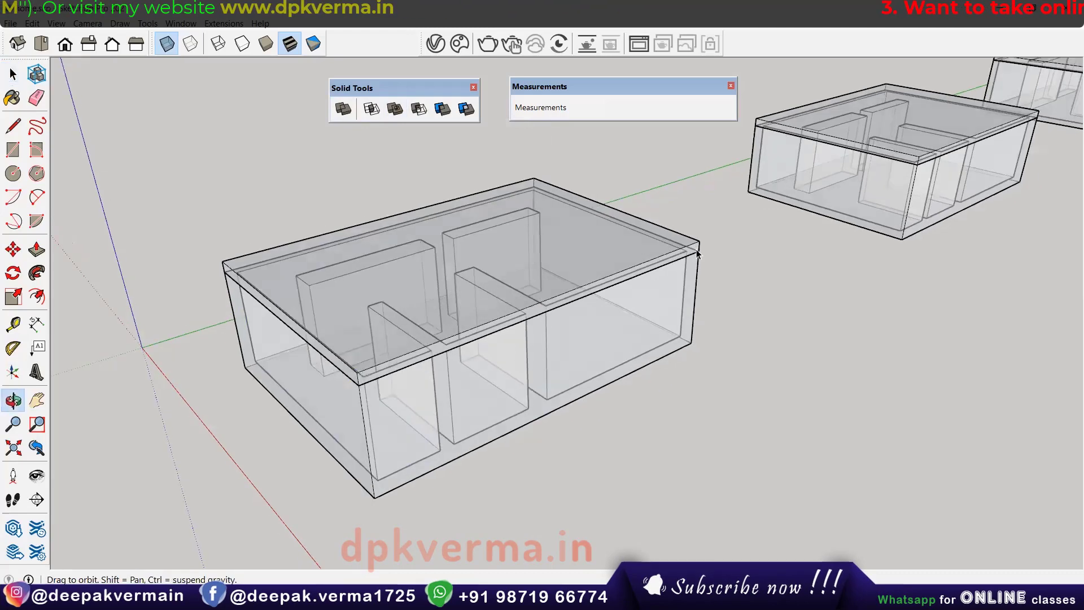
scroll(656, 250, down, 2)
click(646, 331)
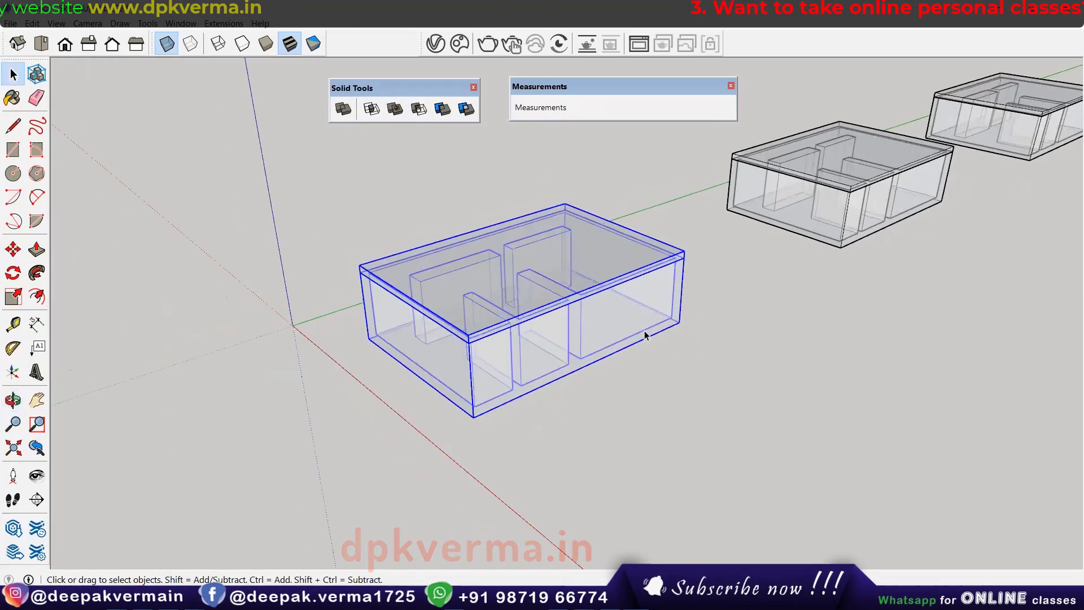
mouse_move(646, 332)
shift+middle_down()
mouse_move(618, 333)
mouse_move(587, 362)
shift+middle_up()
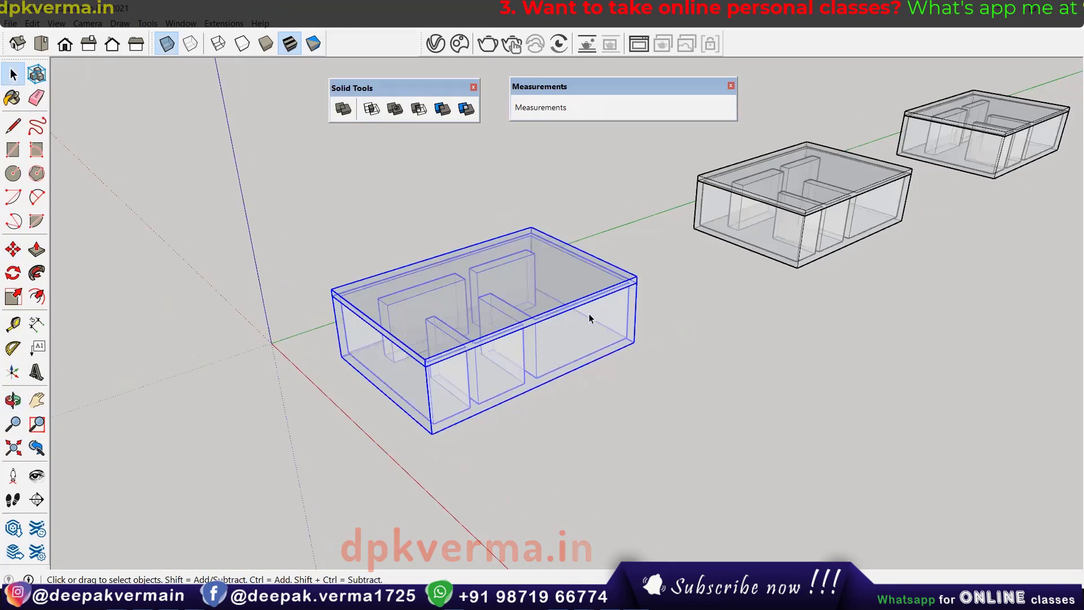
scroll(590, 319, up, 2)
scroll(649, 308, down, 2)
scroll(622, 339, down, 1)
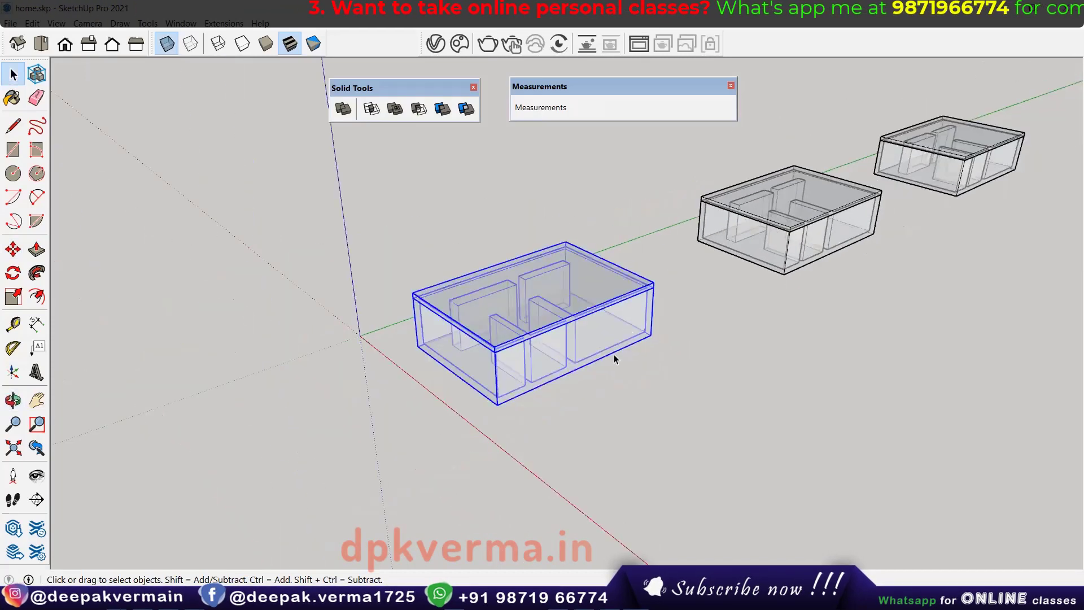
click(416, 349)
key(ctrl)
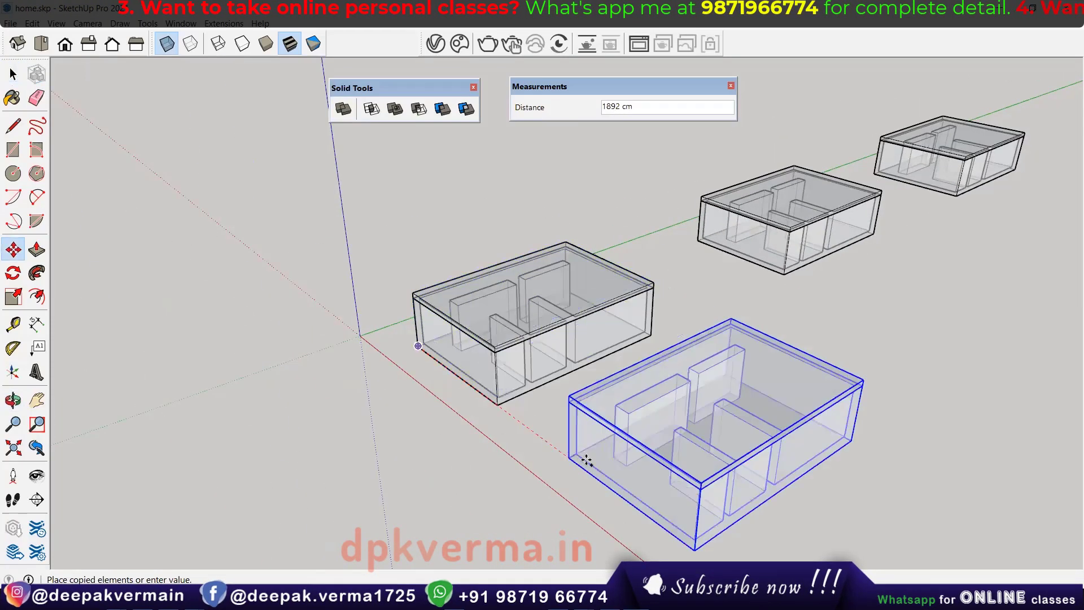
click(587, 452)
key(space)
Select the original front house and merge it with Outer Shell into one solid.
scroll(526, 384, up, 1)
scroll(521, 323, up, 2)
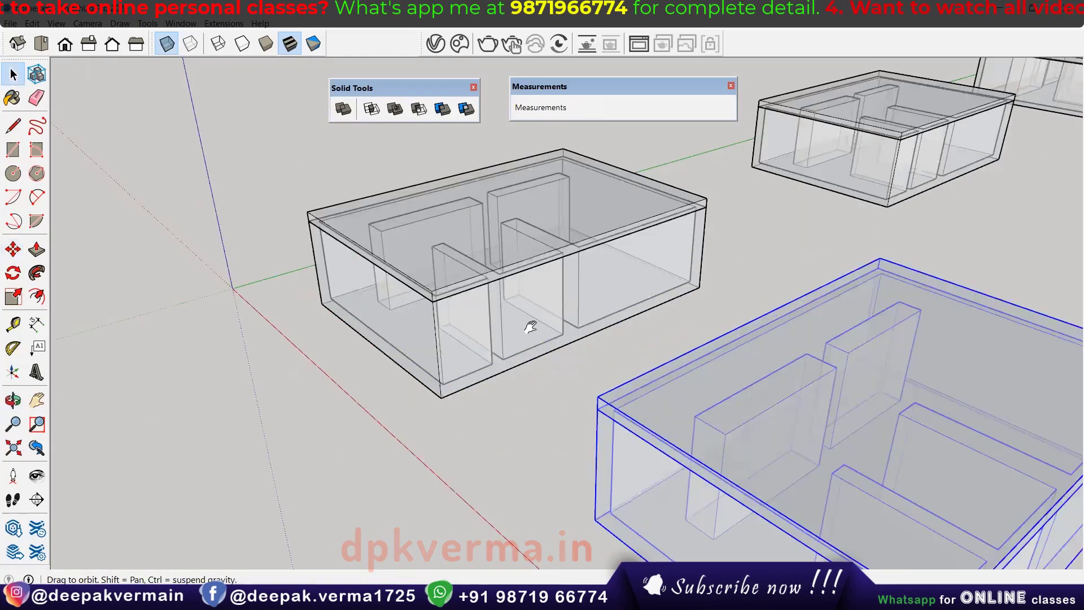
key(o)
scroll(565, 353, up, 2)
key(space)
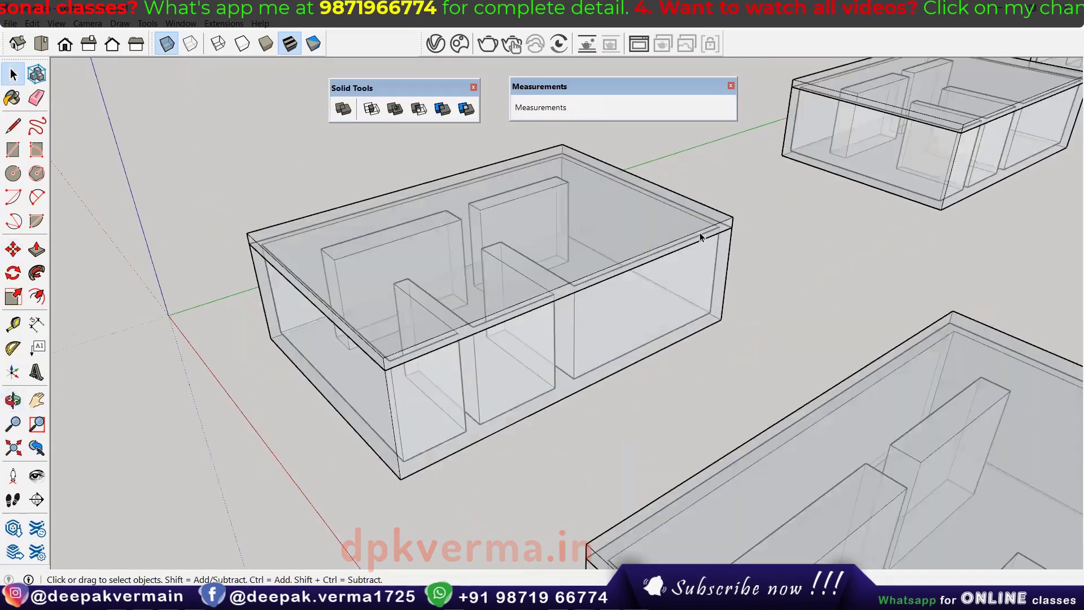
scroll(730, 215, down, 1)
click(604, 224)
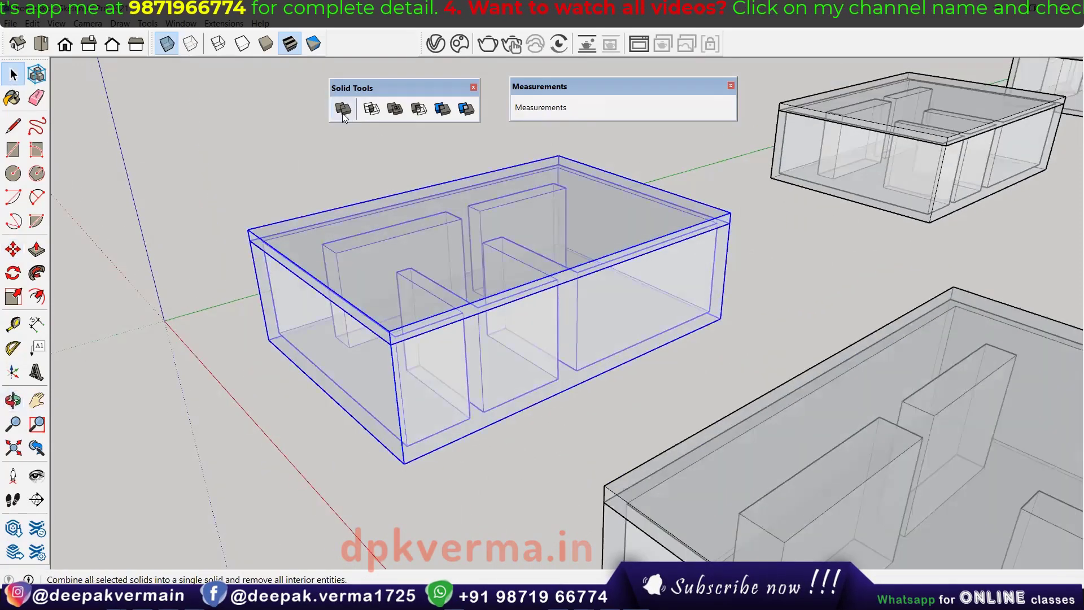
click(344, 108)
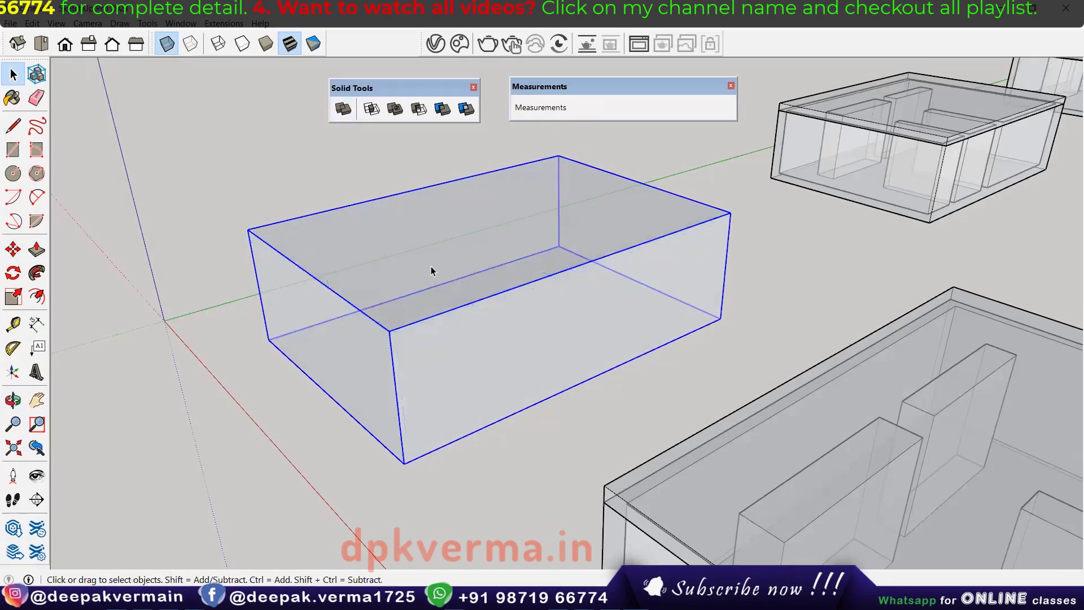
Orbit around the merged shell, select the copied house, and turn X-ray off.
middle_drag(431, 266, 493, 326)
middle_drag(435, 265, 608, 316)
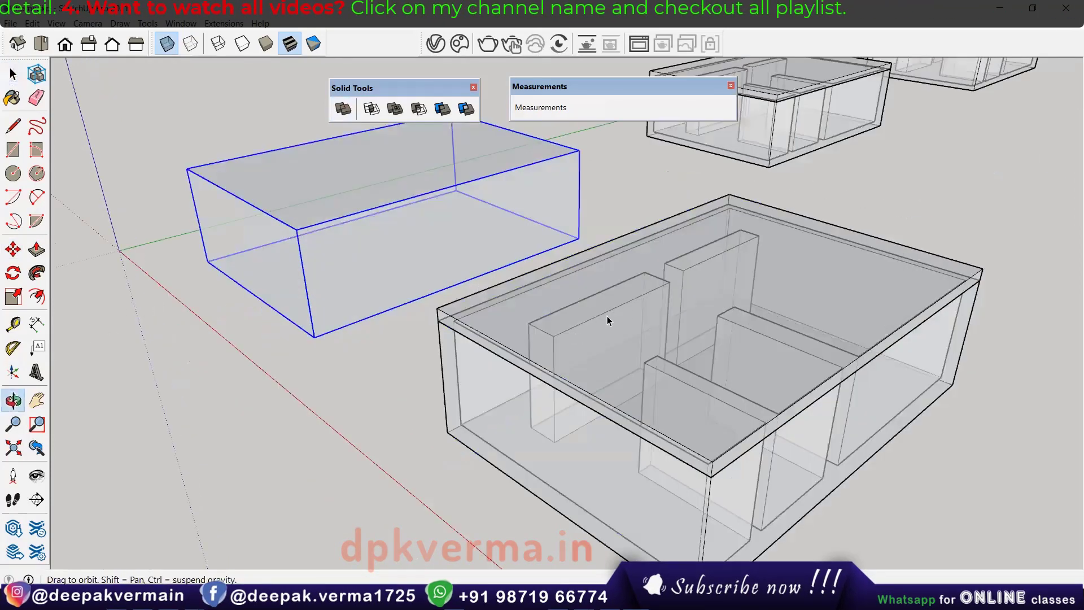
middle_drag(477, 261, 481, 280)
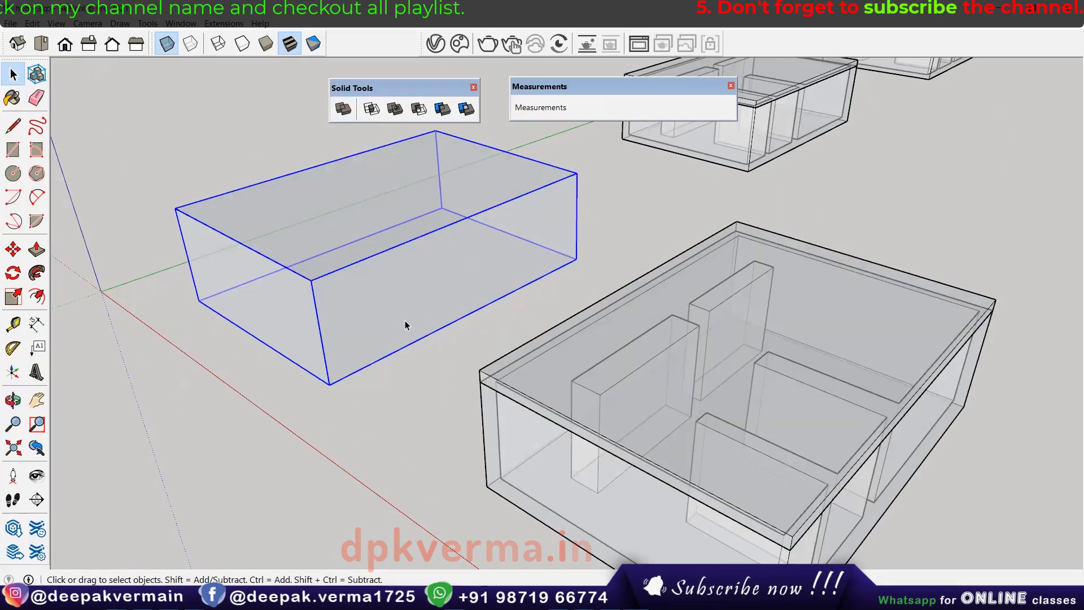
mouse_move(405, 320)
middle_down()
mouse_move(350, 235)
mouse_move(367, 242)
middle_up()
mouse_move(432, 291)
middle_down()
mouse_move(401, 268)
mouse_move(510, 299)
middle_up()
scroll(527, 307, down, 1)
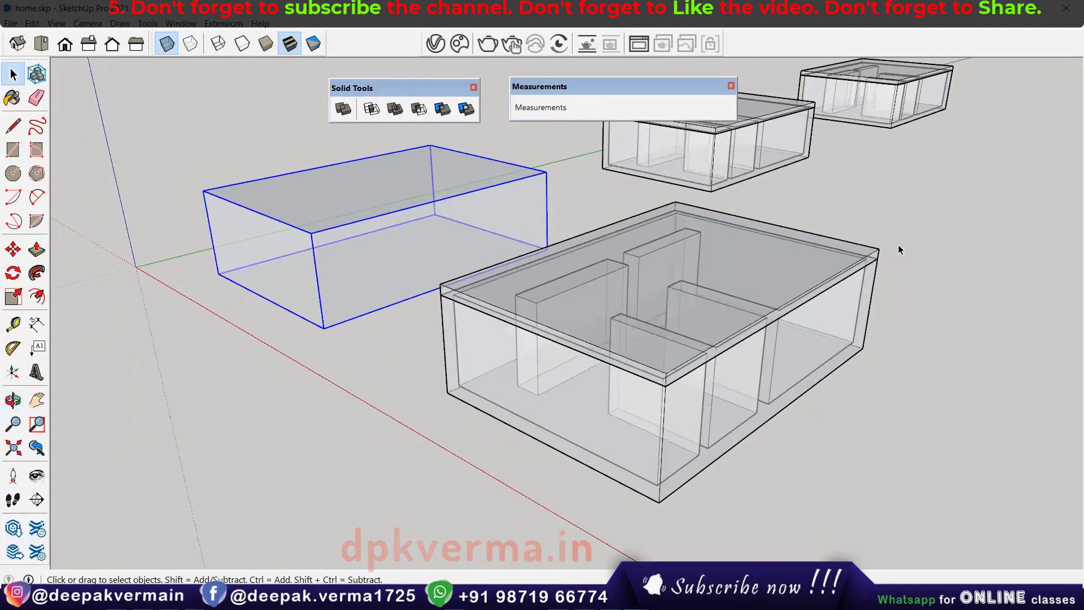
click(829, 298)
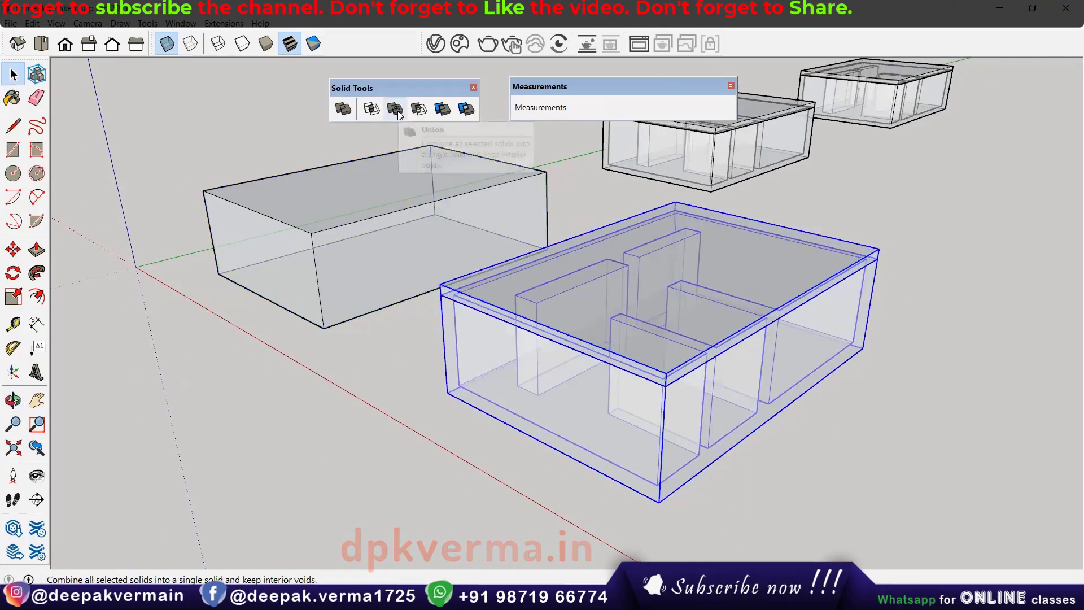
mouse_move(734, 282)
middle_down()
mouse_move(771, 331)
mouse_move(829, 455)
middle_up()
scroll(782, 299, up, 2)
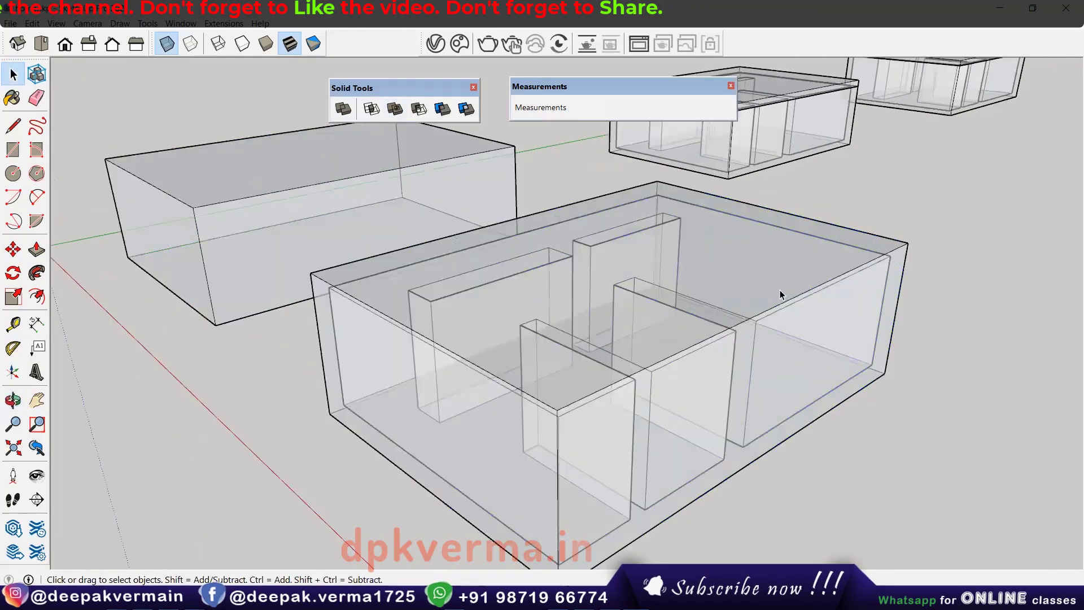
click(164, 50)
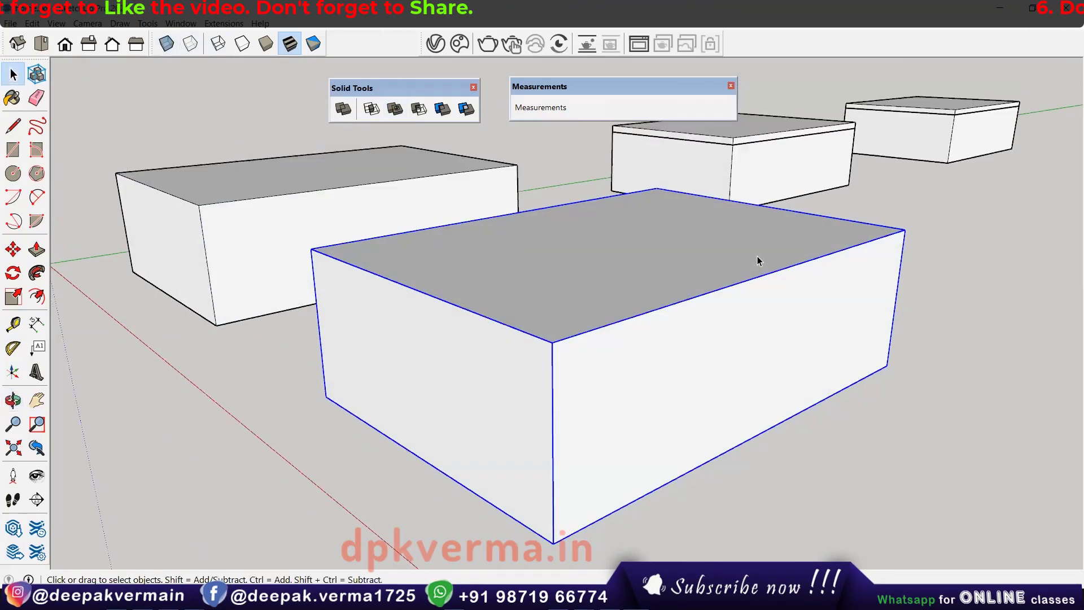
Turn X-ray back on and orbit and zoom toward the middle house.
click(173, 50)
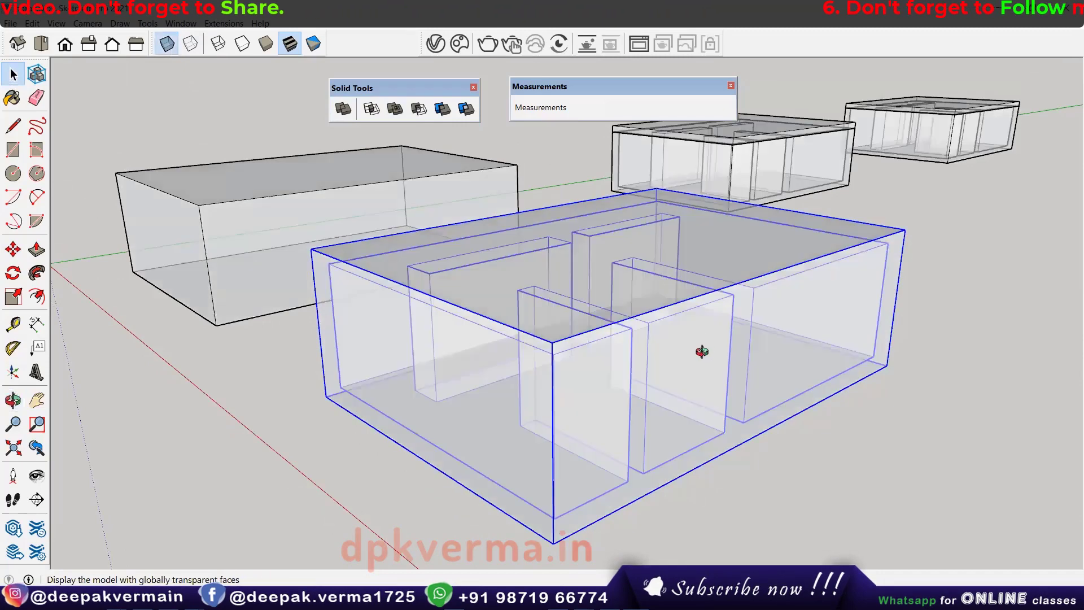
mouse_move(702, 351)
middle_down()
mouse_move(554, 327)
mouse_move(542, 351)
middle_up()
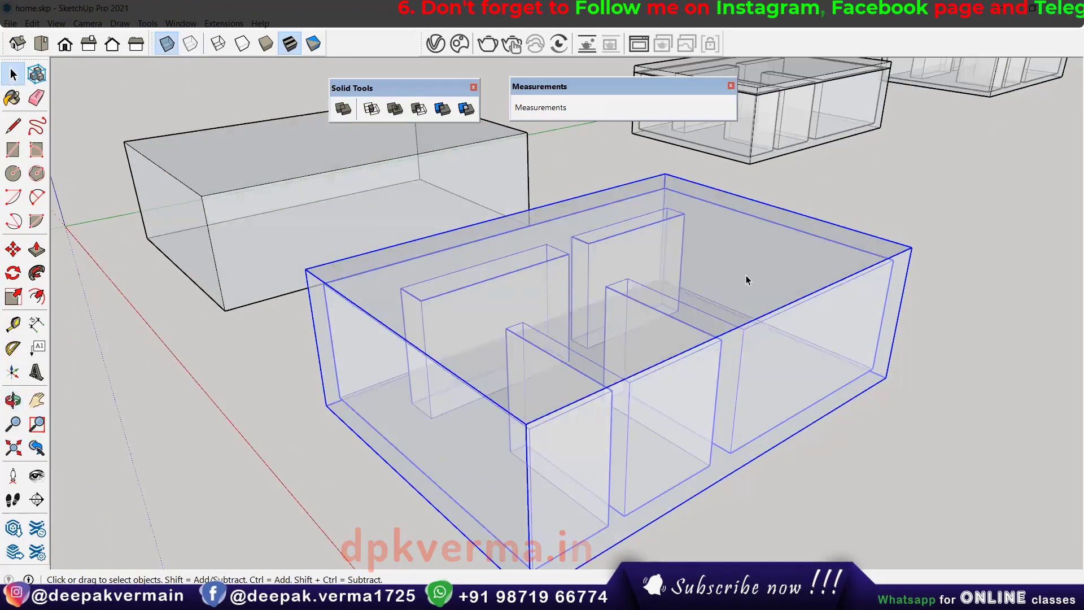
mouse_move(747, 276)
middle_down()
mouse_move(678, 375)
mouse_move(405, 240)
middle_up()
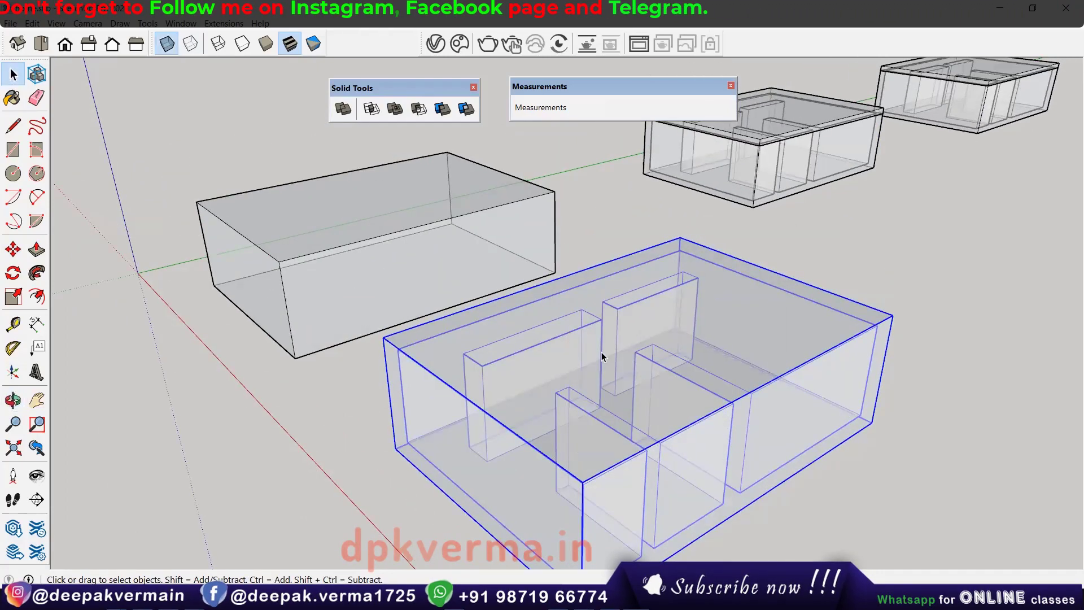
mouse_move(602, 355)
middle_down()
mouse_move(646, 422)
mouse_move(637, 364)
middle_up()
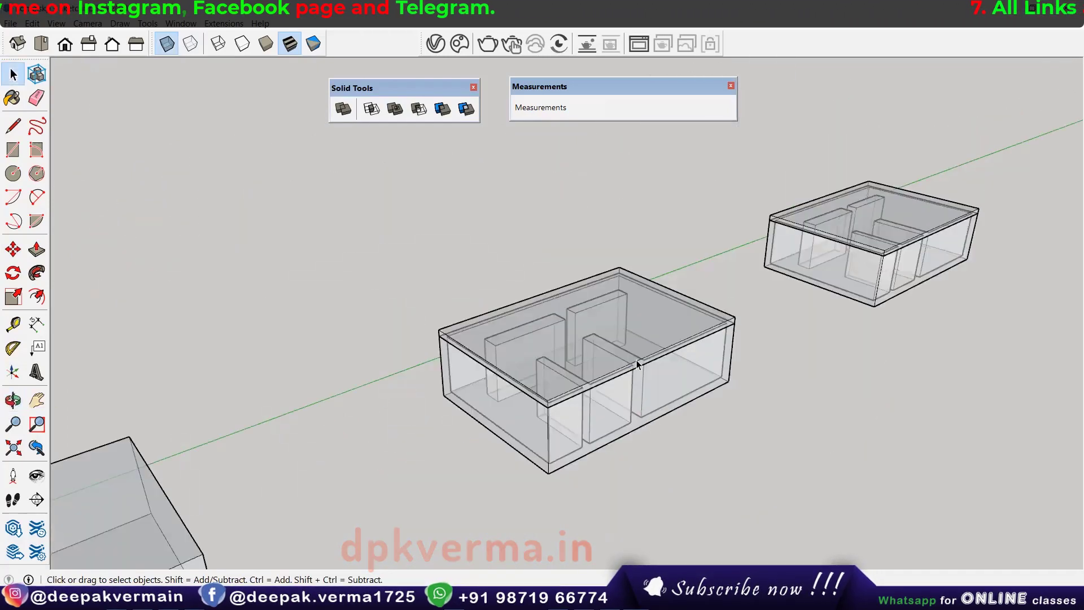
scroll(637, 365, up, 3)
scroll(663, 384, up, 1)
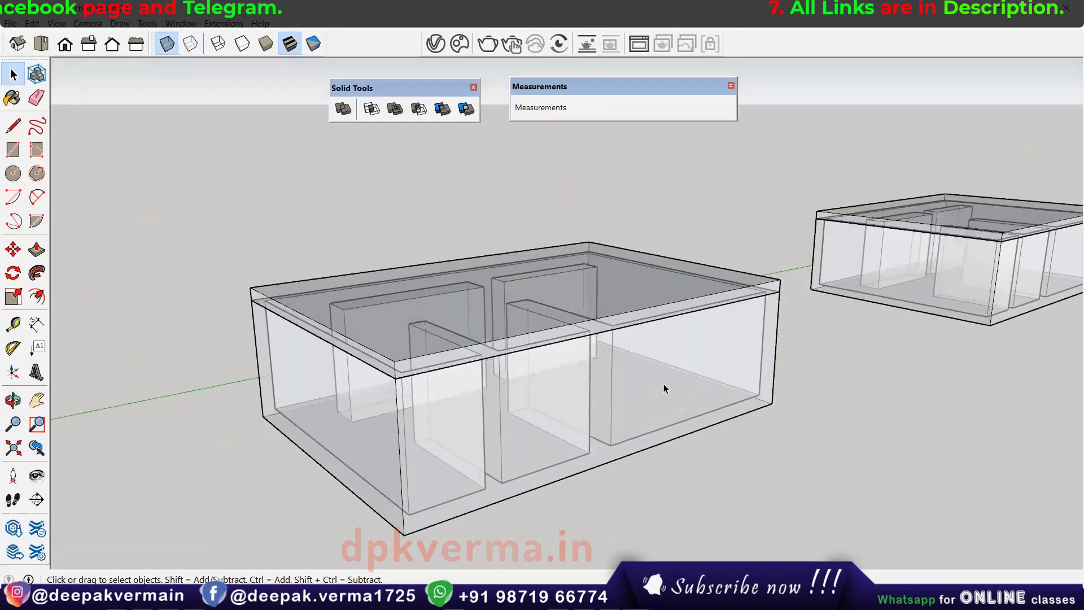
scroll(677, 384, up, 1)
shift+middle_drag(666, 371, 615, 338)
Select the middle house, turn X-ray off, and open its group for editing.
click(617, 333)
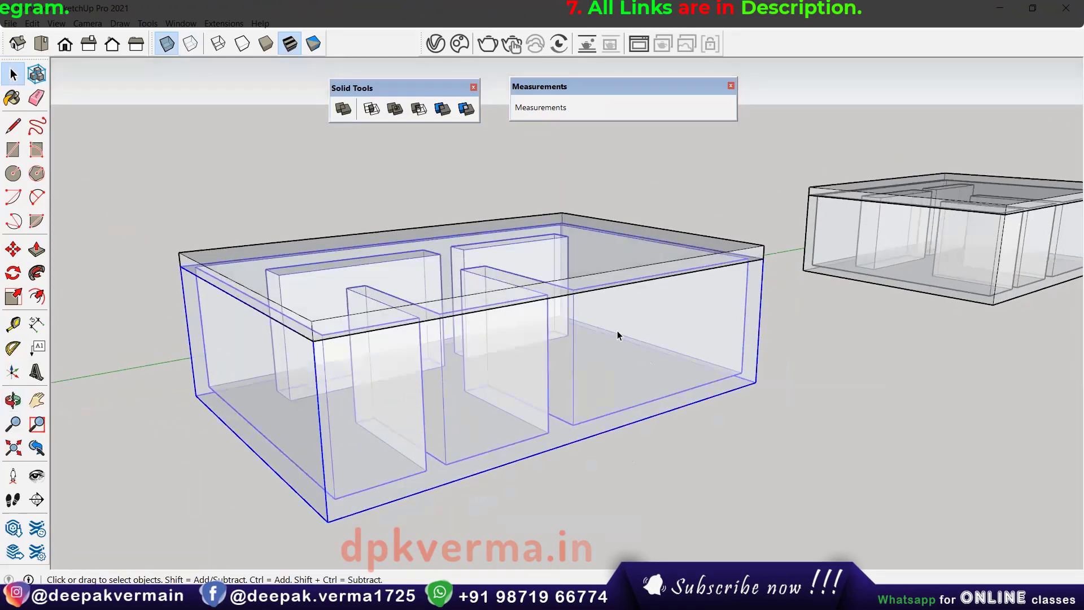
click(167, 44)
scroll(647, 333, up, 1)
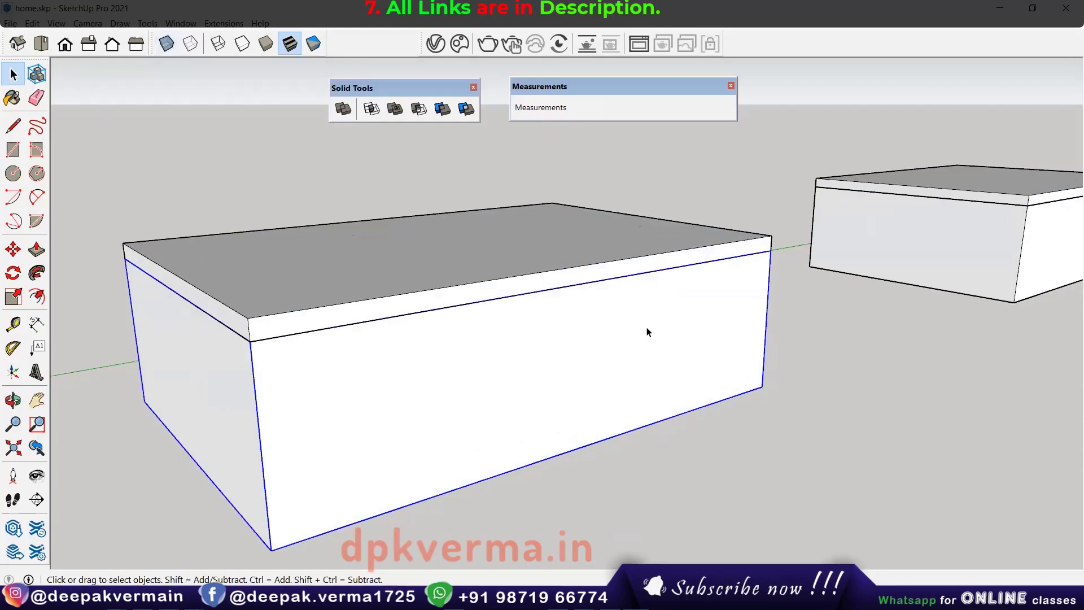
double_click(647, 333)
middle_drag(644, 327, 668, 322)
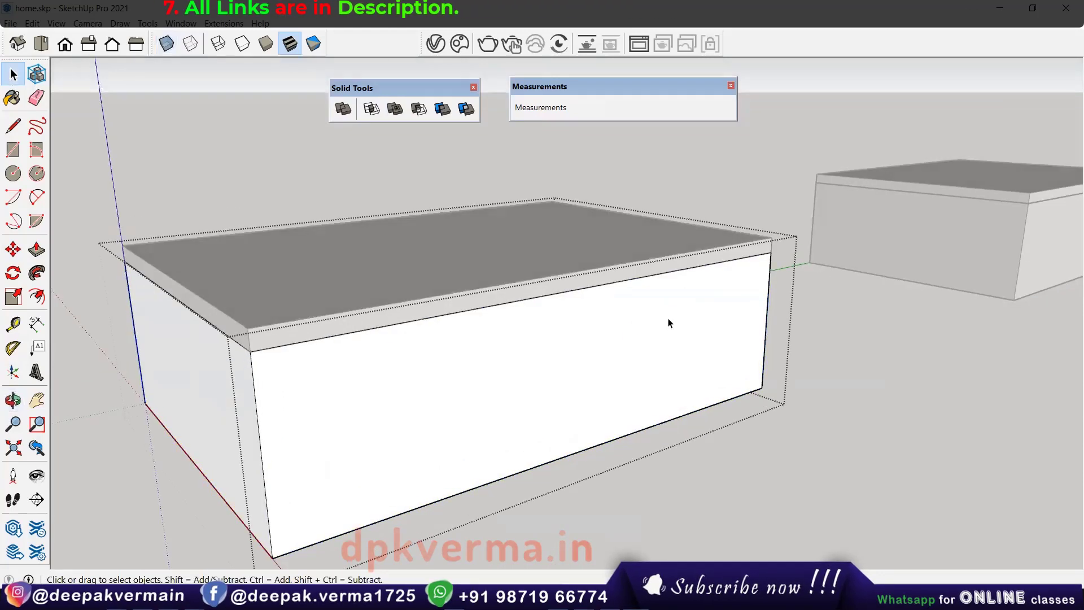
click(860, 343)
Remove the house's roof slab group to expose the walls.
middle_drag(860, 344, 588, 235)
right_click(589, 235)
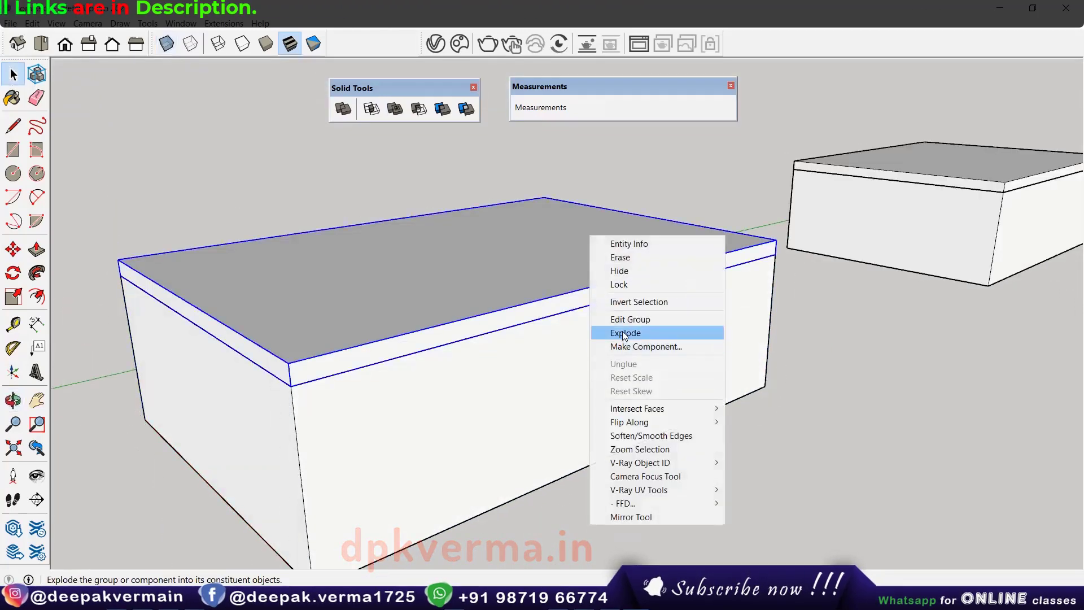
click(620, 271)
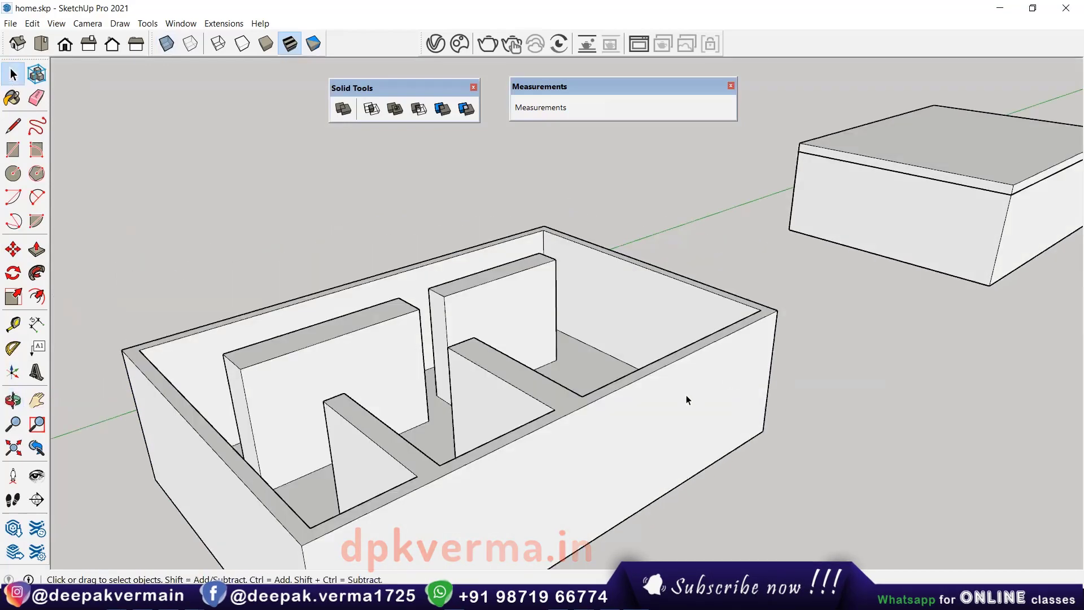
scroll(686, 395, up, 2)
Inside the wall group, draw a rectangle on the end wall top and push it down into a doorway.
triple_click(652, 397)
double_click(651, 398)
key(r)
click(630, 366)
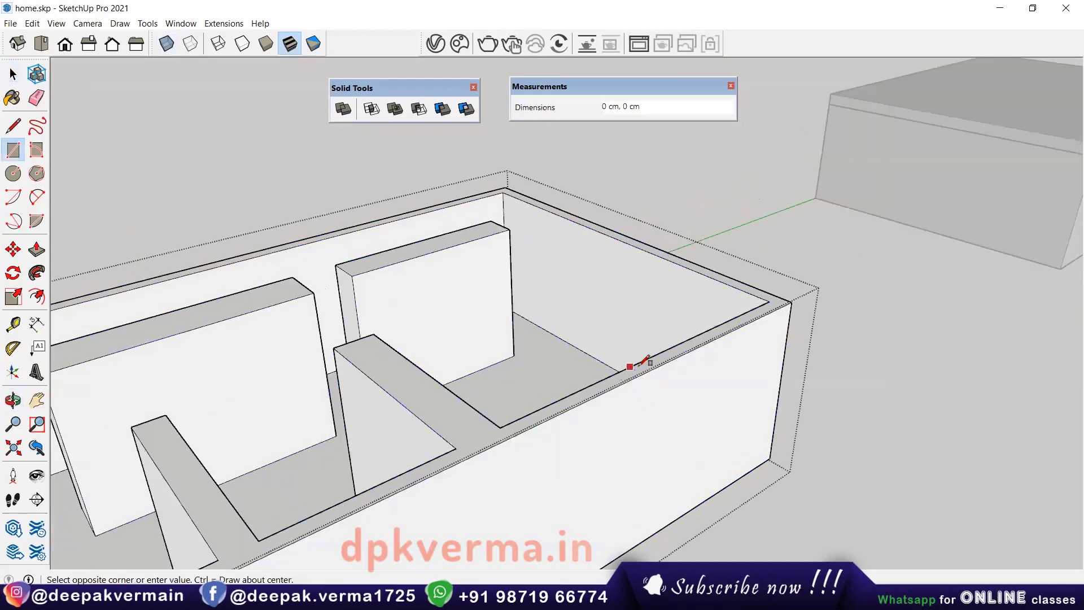
click(710, 341)
key(p)
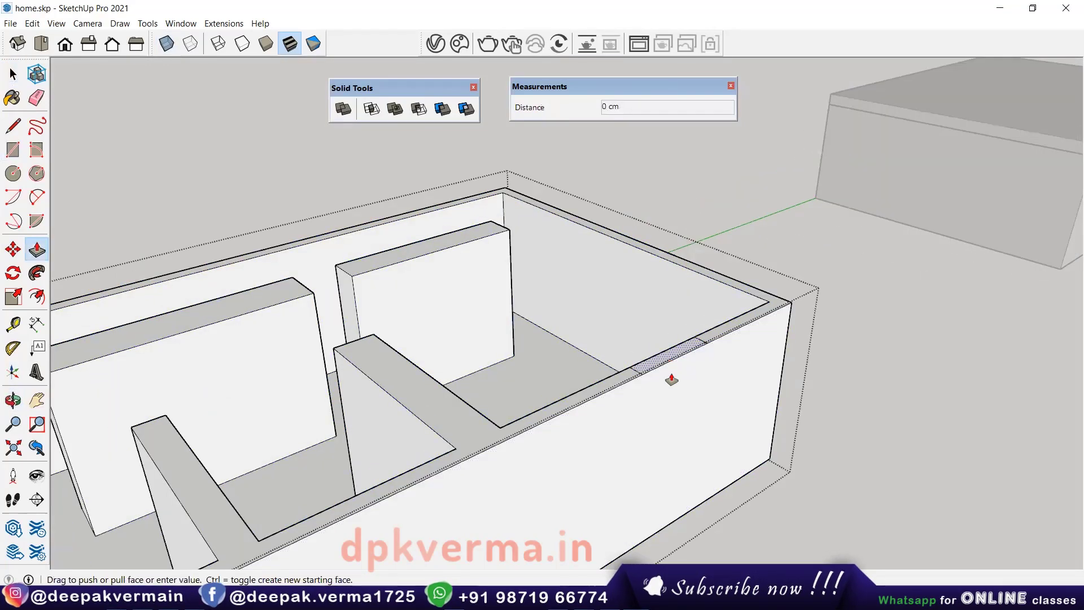
drag(668, 375, 668, 511)
shift+middle_drag(669, 511, 659, 399)
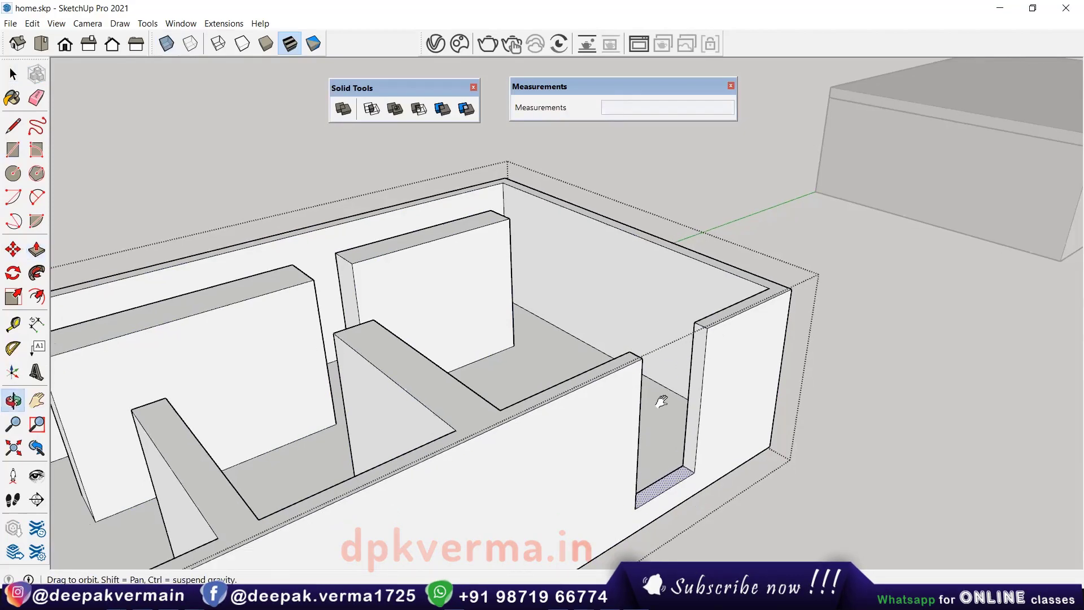
click(646, 401)
Switch to Eraser, then Select, and open the Edit menu to reach Unhide.
key(e)
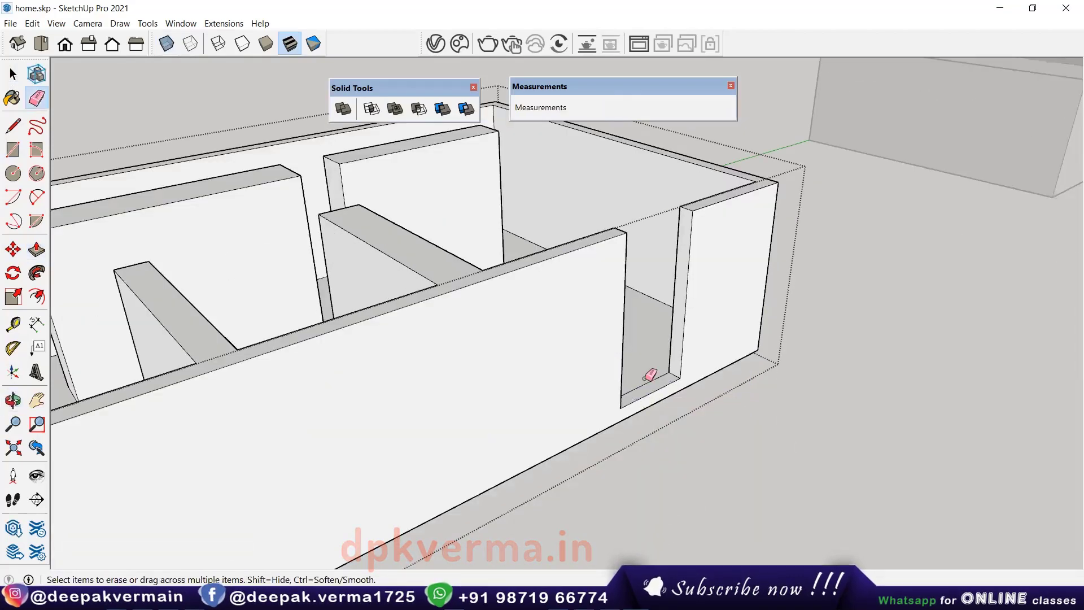
key(space)
scroll(750, 436, down, 3)
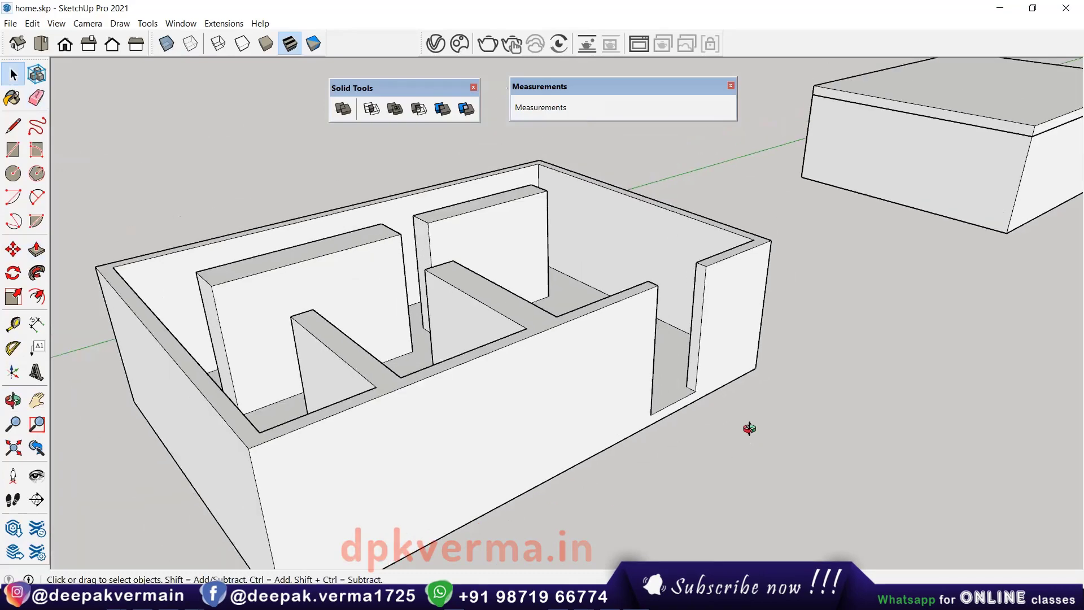
scroll(750, 433, down, 2)
click(32, 24)
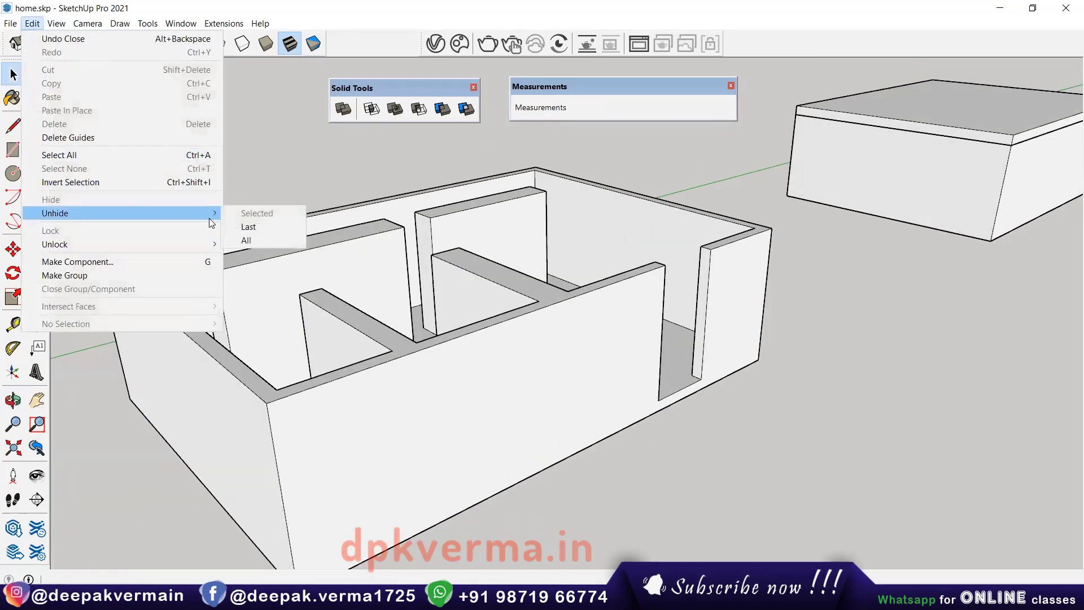
Unhide all hidden geometry to restore the roof, then delete the walkway slabs.
click(243, 241)
scroll(618, 327, down, 2)
middle_drag(619, 327, 508, 383)
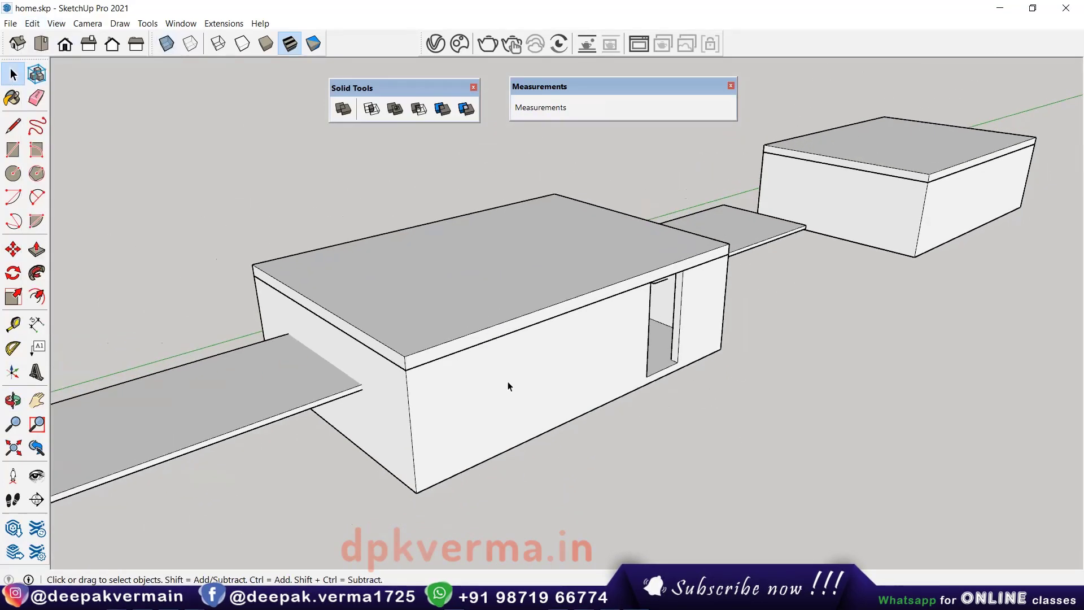
click(321, 404)
key(Delete)
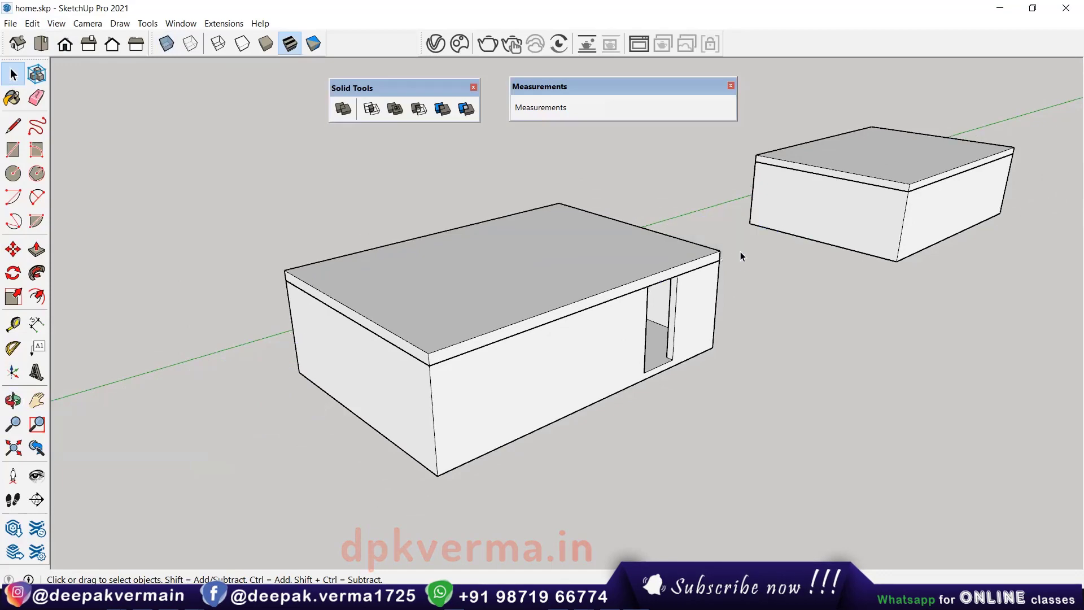
scroll(744, 306, down, 2)
scroll(690, 348, down, 2)
scroll(689, 348, down, 2)
click(293, 459)
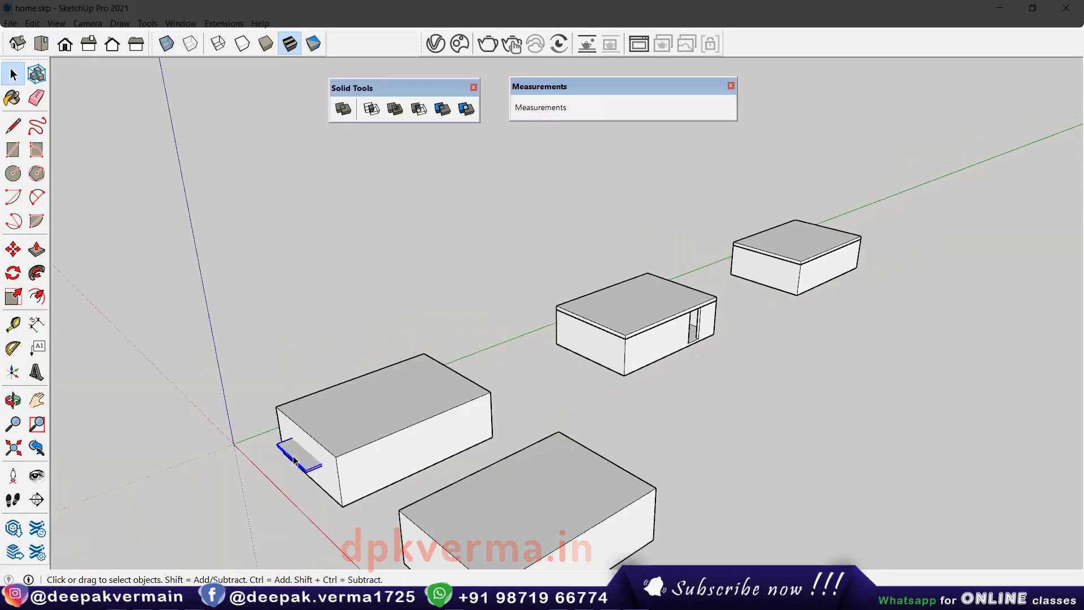
Copy the doorway house 2058 cm away and turn on X-ray.
scroll(764, 347, up, 2)
scroll(642, 364, up, 2)
scroll(666, 316, up, 1)
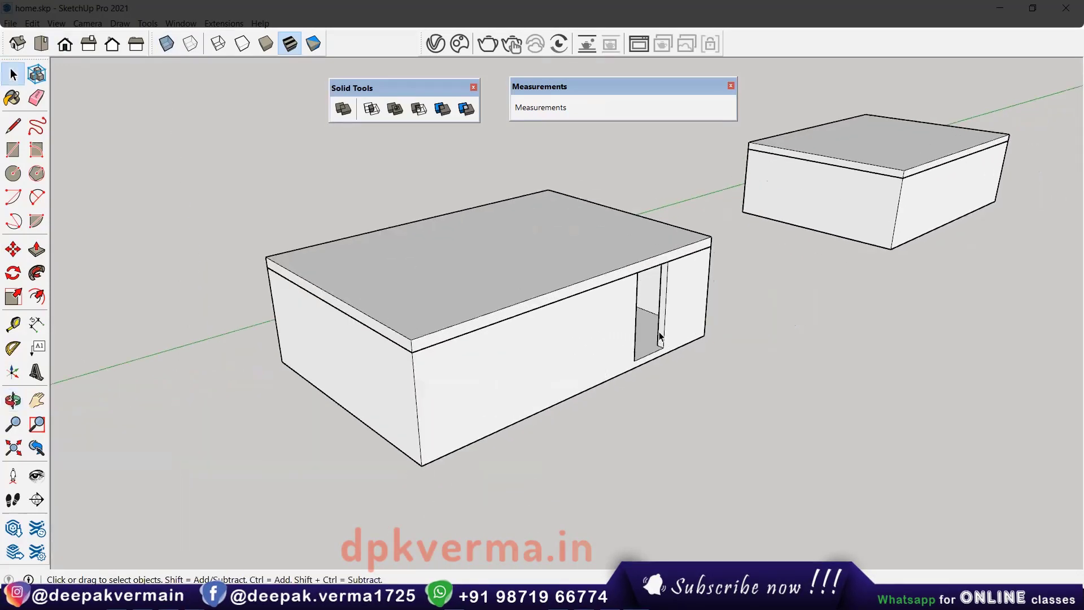
scroll(678, 277, up, 1)
click(677, 277)
scroll(664, 292, down, 1)
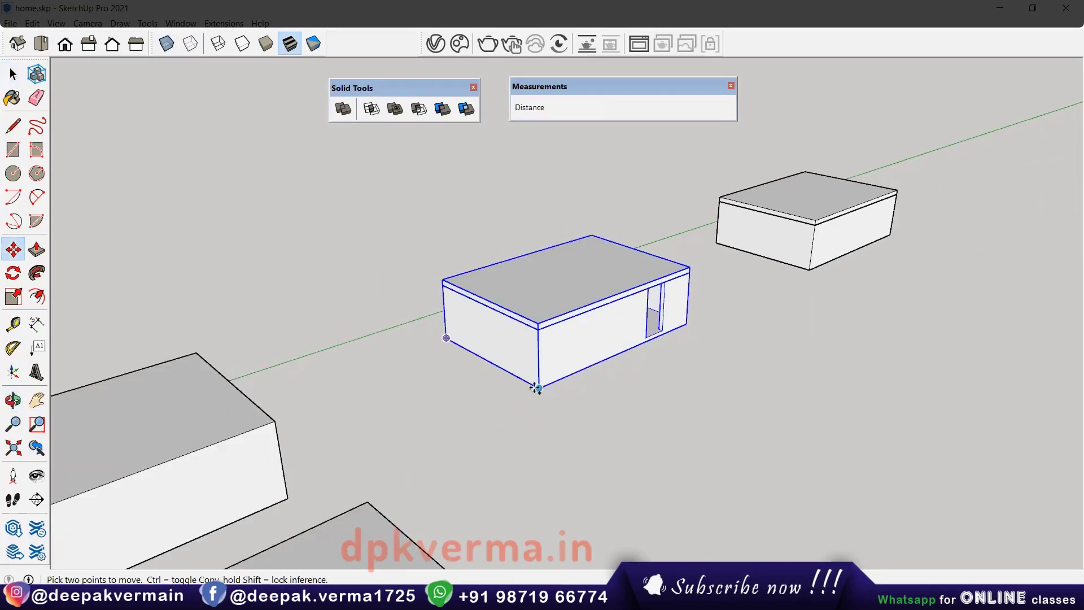
click(537, 388)
key(ctrl)
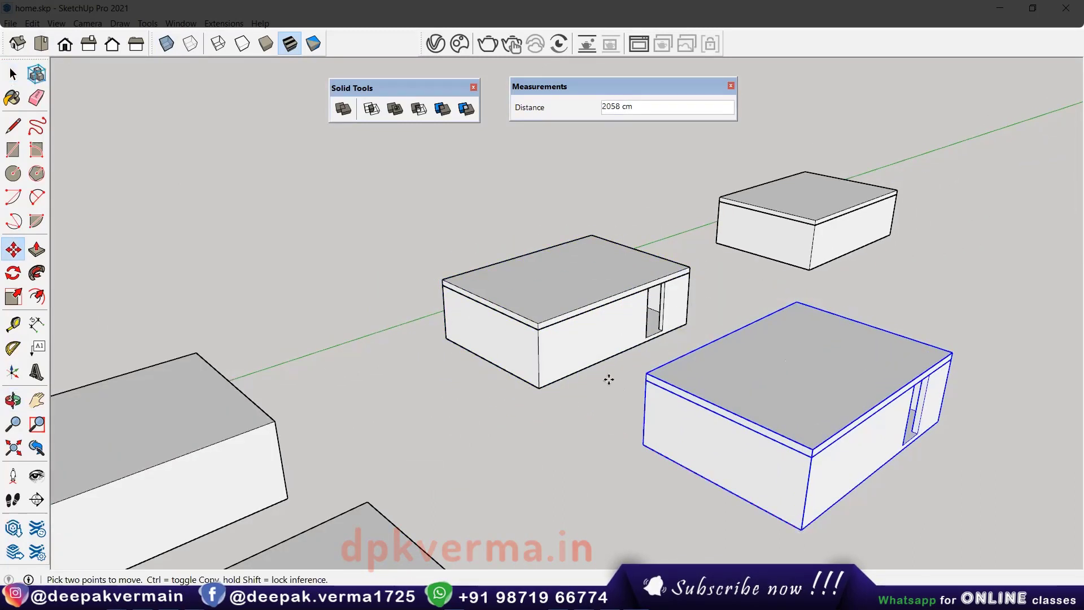
key(space)
click(166, 42)
Window-select the middle house and apply Outer Shell to it.
scroll(631, 327, up, 1)
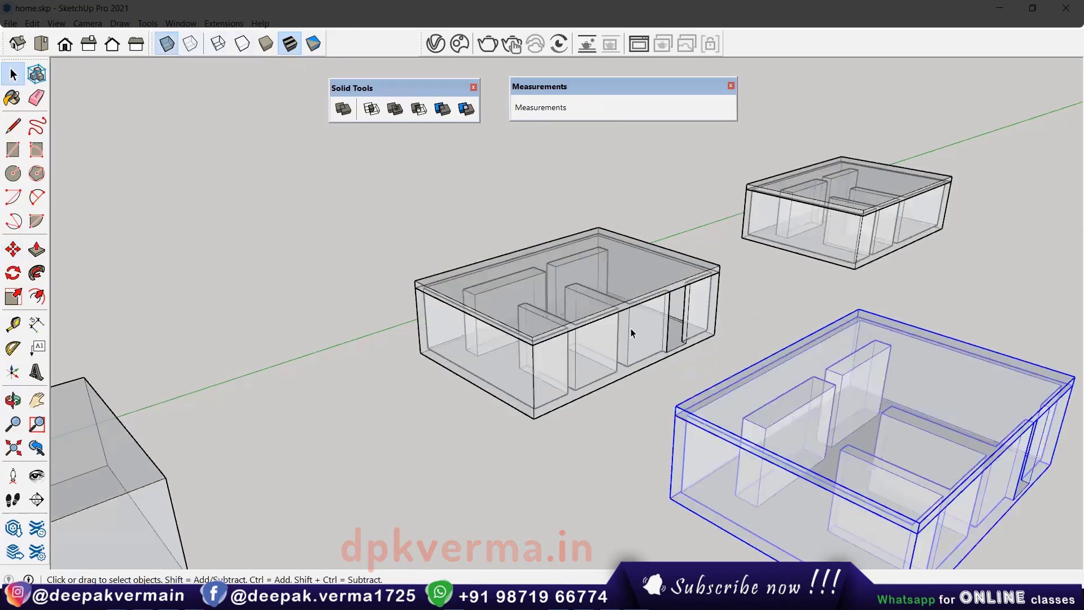
scroll(675, 348, up, 3)
scroll(712, 357, up, 1)
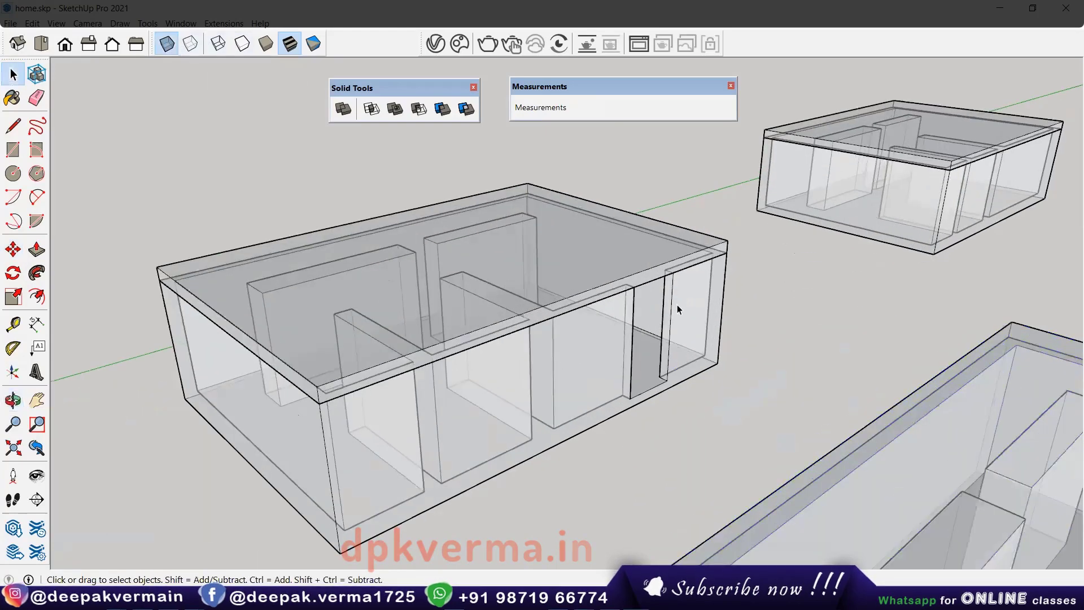
scroll(675, 306, up, 1)
scroll(677, 321, down, 1)
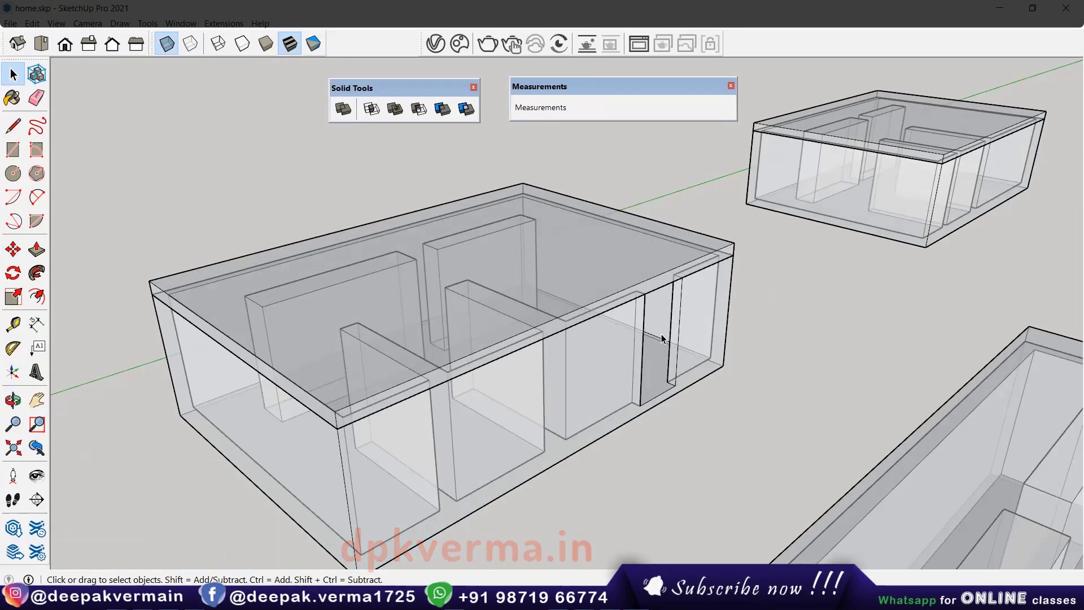
drag(726, 257, 567, 224)
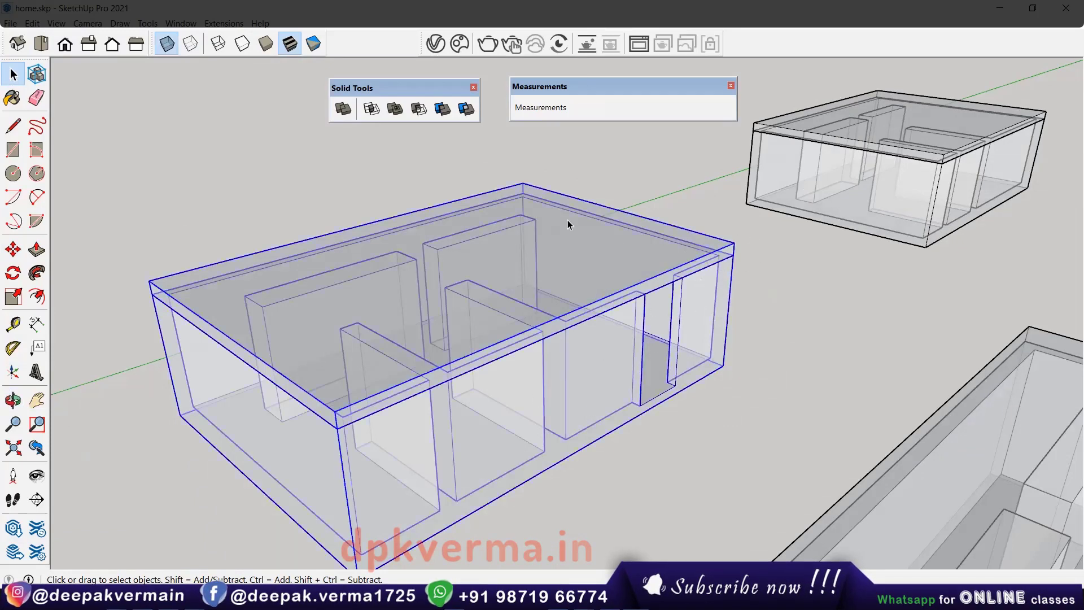
click(343, 109)
click(294, 211)
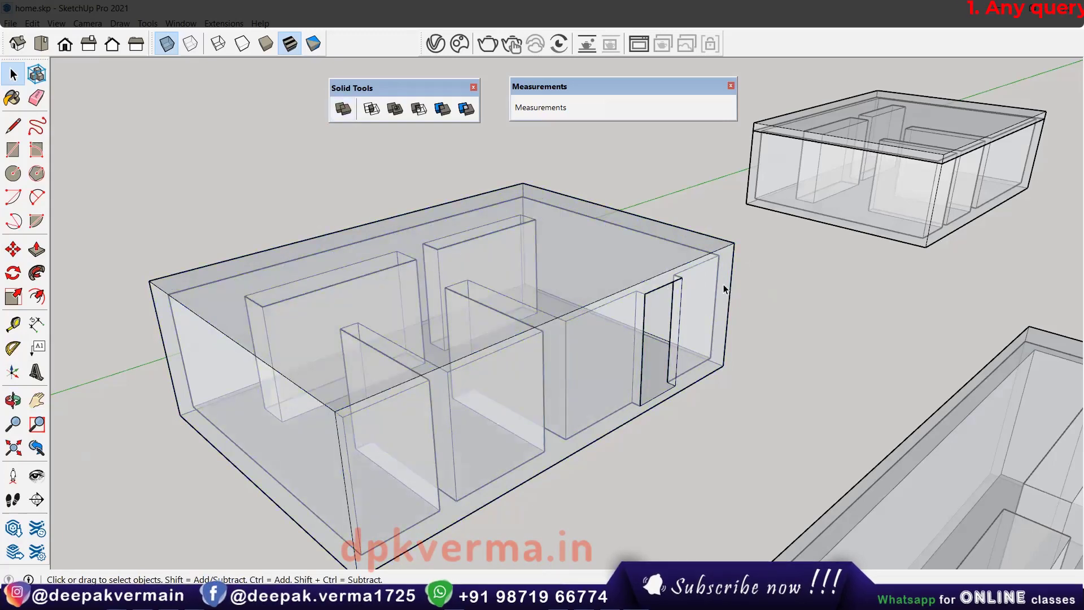
Orbit around to inspect the merged middle house from other angles.
middle_drag(611, 402, 673, 389)
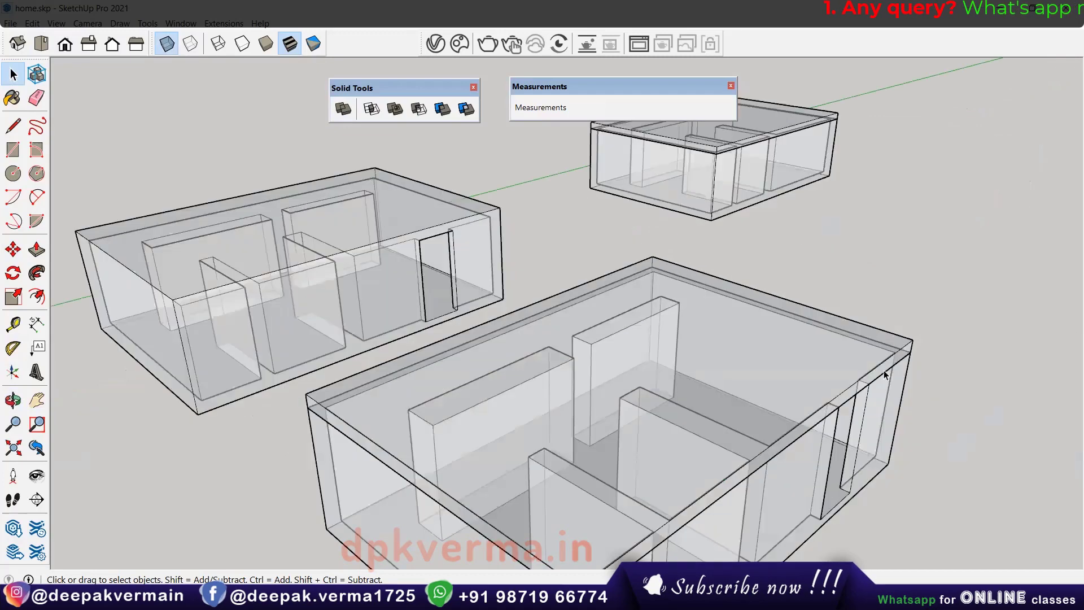
click(395, 109)
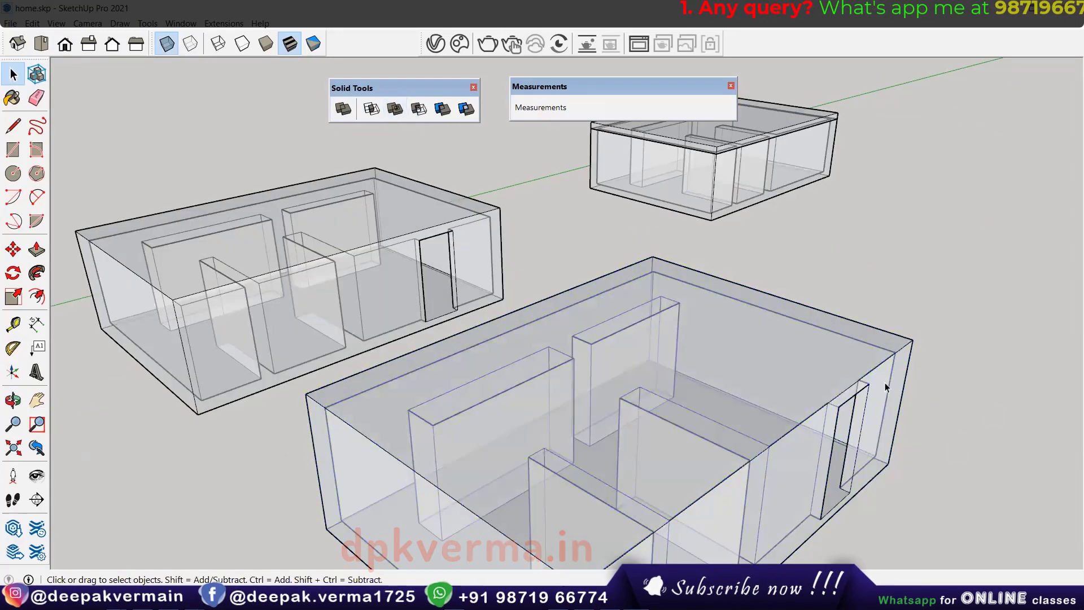
mouse_move(819, 396)
middle_down()
mouse_move(870, 394)
mouse_move(486, 283)
mouse_move(467, 330)
mouse_move(479, 372)
mouse_move(537, 339)
mouse_move(534, 368)
mouse_move(565, 399)
middle_up()
scroll(483, 304, up, 3)
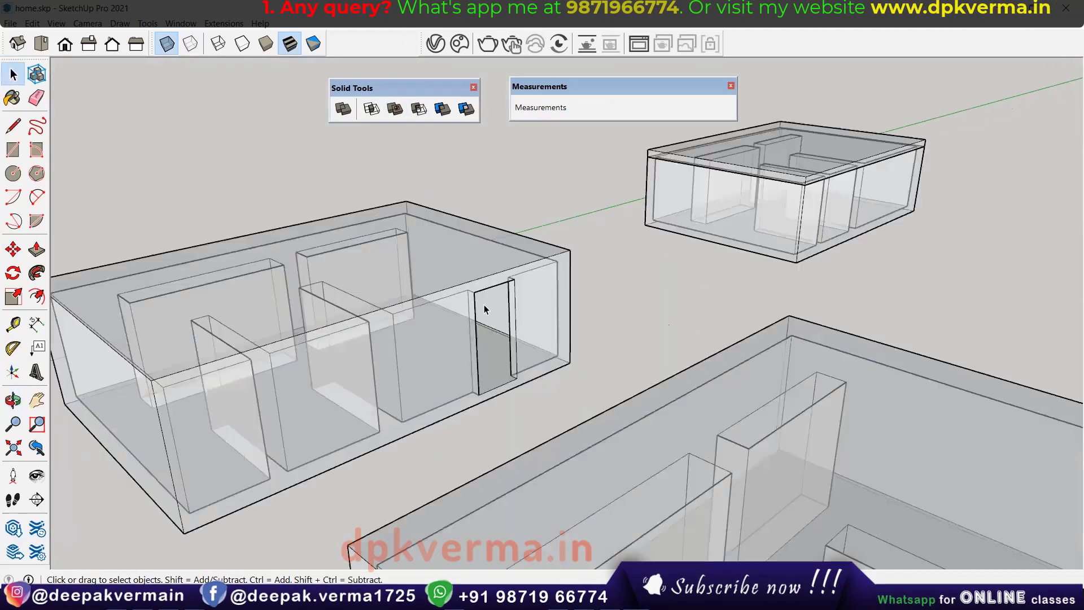
scroll(409, 405, down, 1)
middle_drag(409, 405, 399, 307)
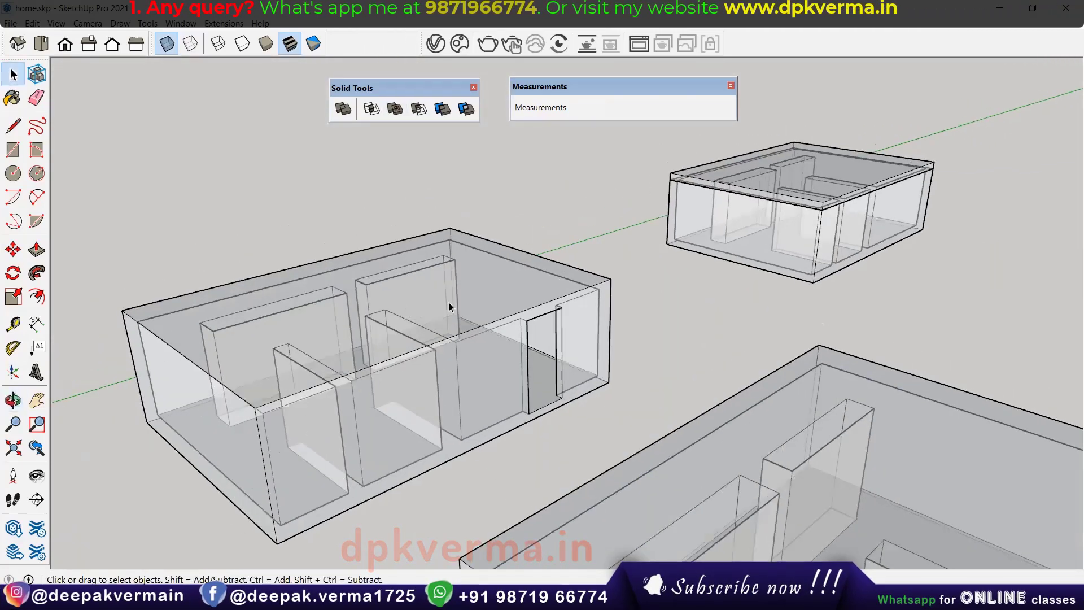
scroll(426, 354, down, 2)
Delete the small house on the right.
scroll(426, 355, down, 2)
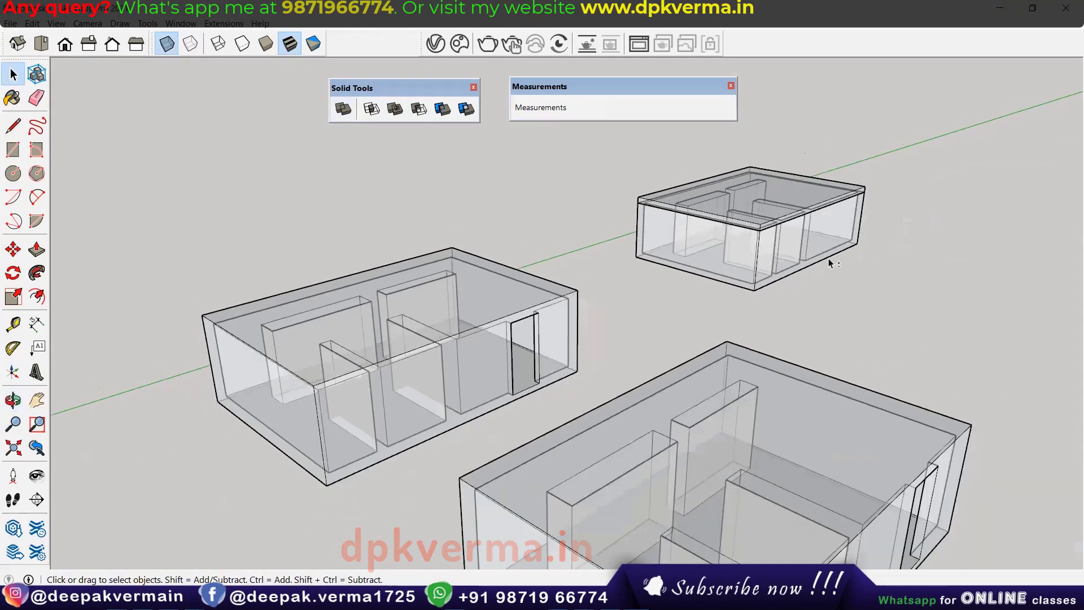
middle_drag(426, 354, 402, 405)
mouse_move(218, 473)
middle_down()
mouse_move(293, 399)
mouse_move(438, 399)
mouse_move(641, 364)
middle_up()
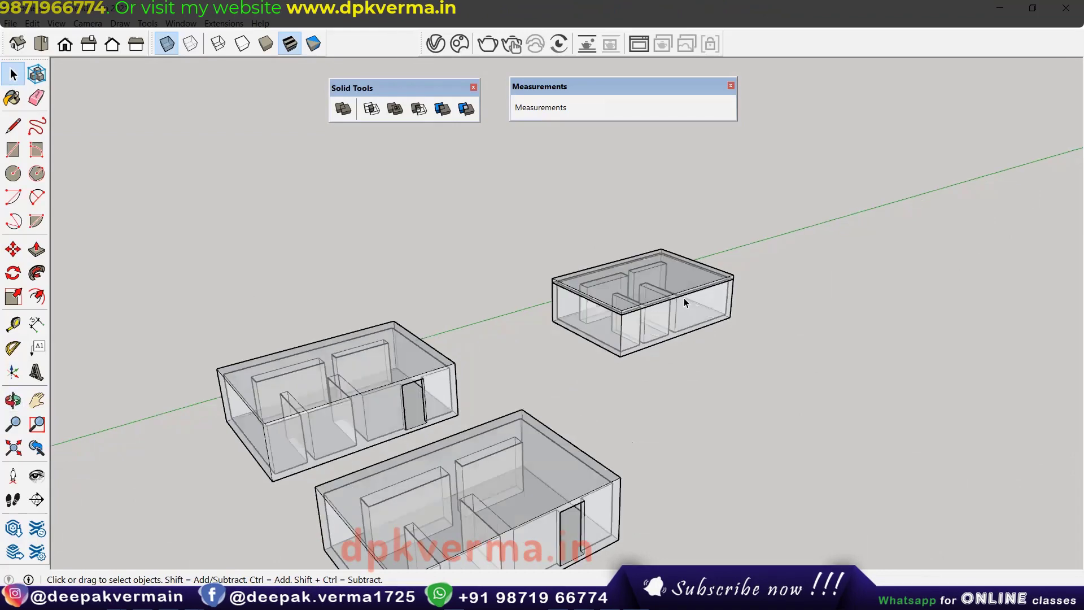
scroll(683, 297, up, 2)
scroll(706, 297, up, 1)
scroll(706, 306, down, 2)
click(707, 310)
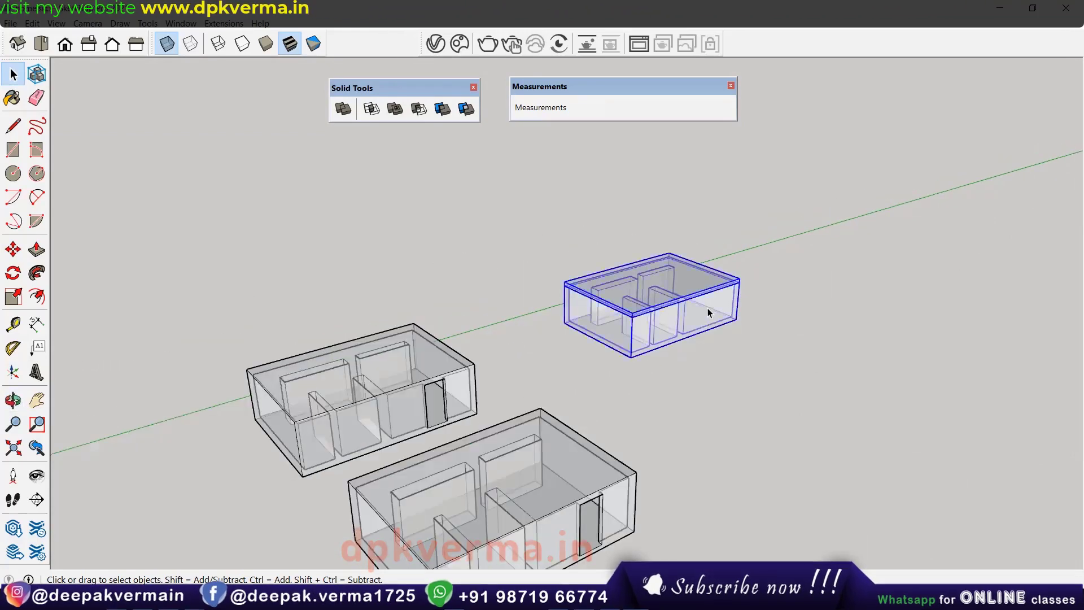
key(Delete)
key(ctrl+z)
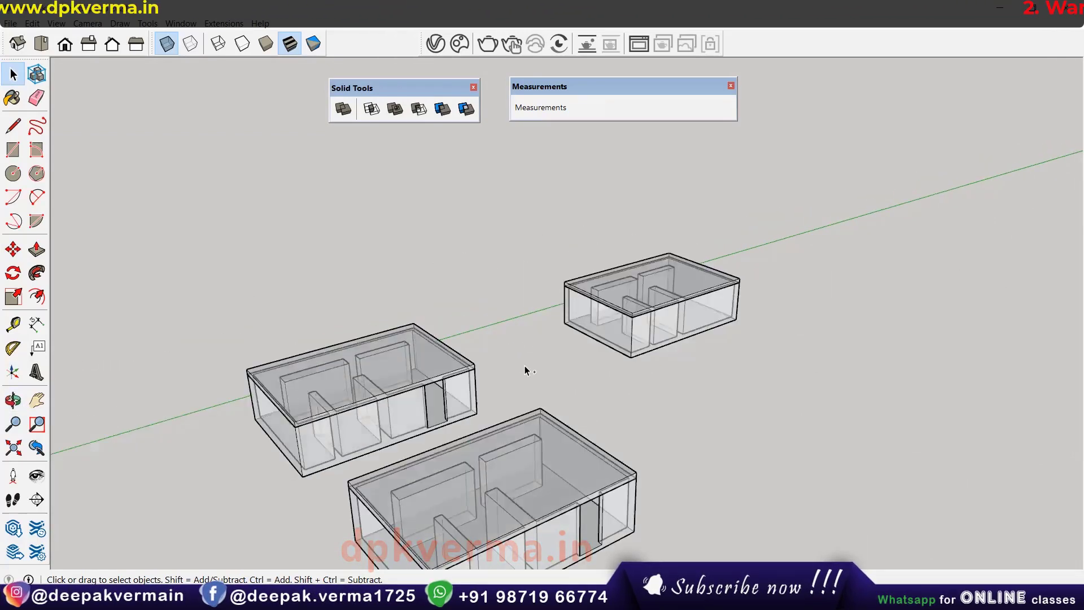
key(Delete)
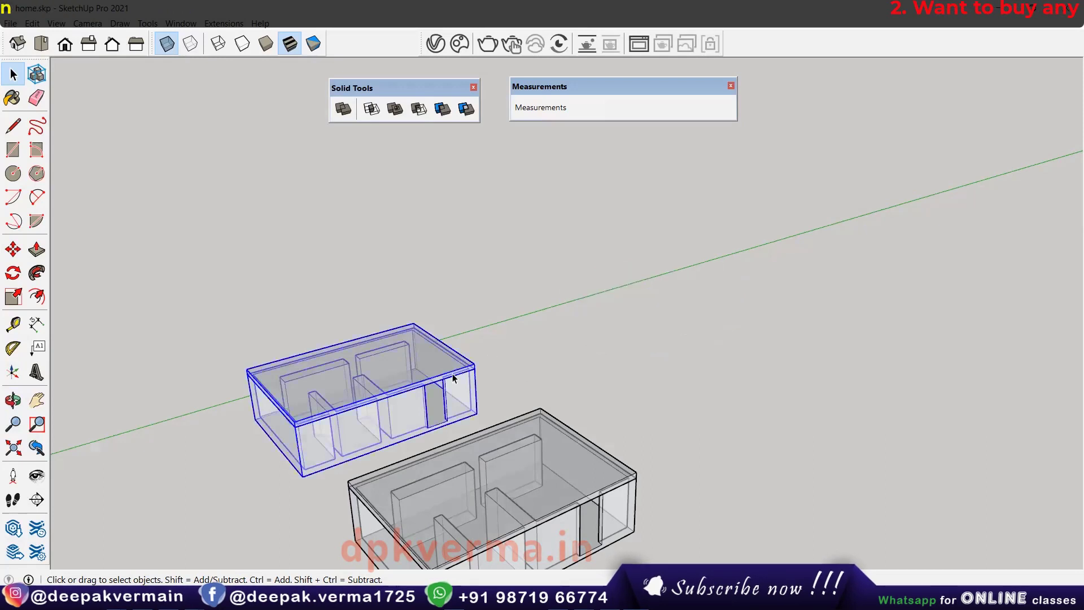
Copy the left doorway house about 1692 cm to the right.
key(m)
click(303, 476)
key(ctrl)
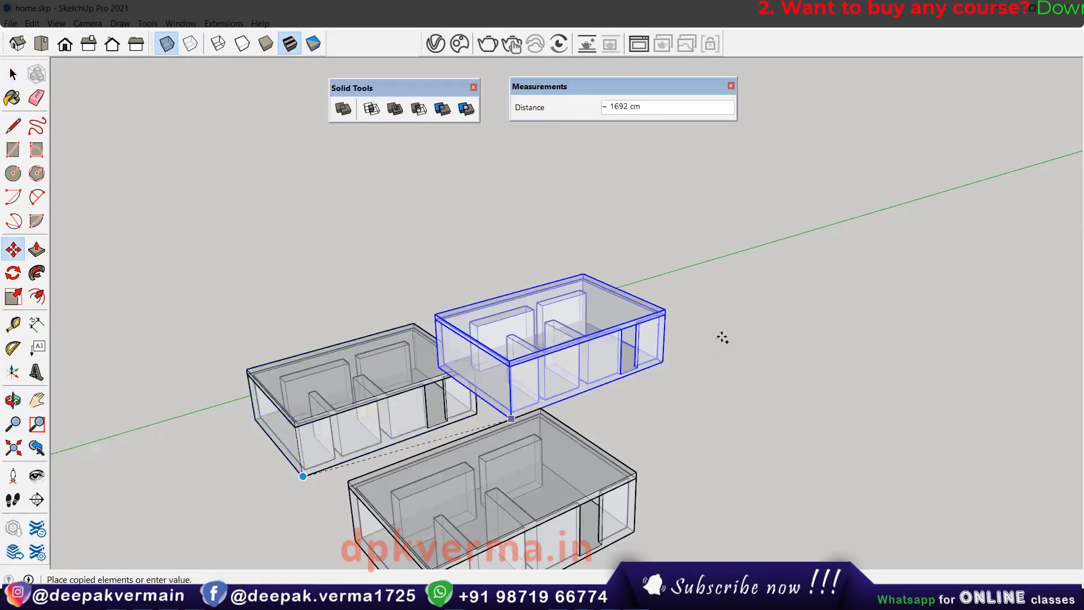
click(722, 337)
key(space)
click(469, 384)
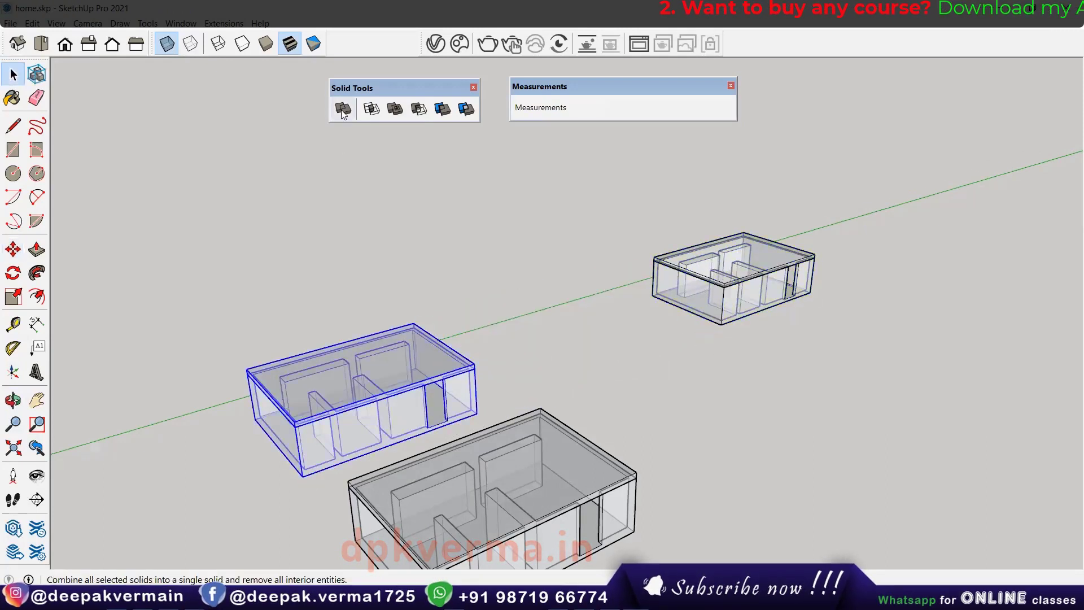
click(638, 497)
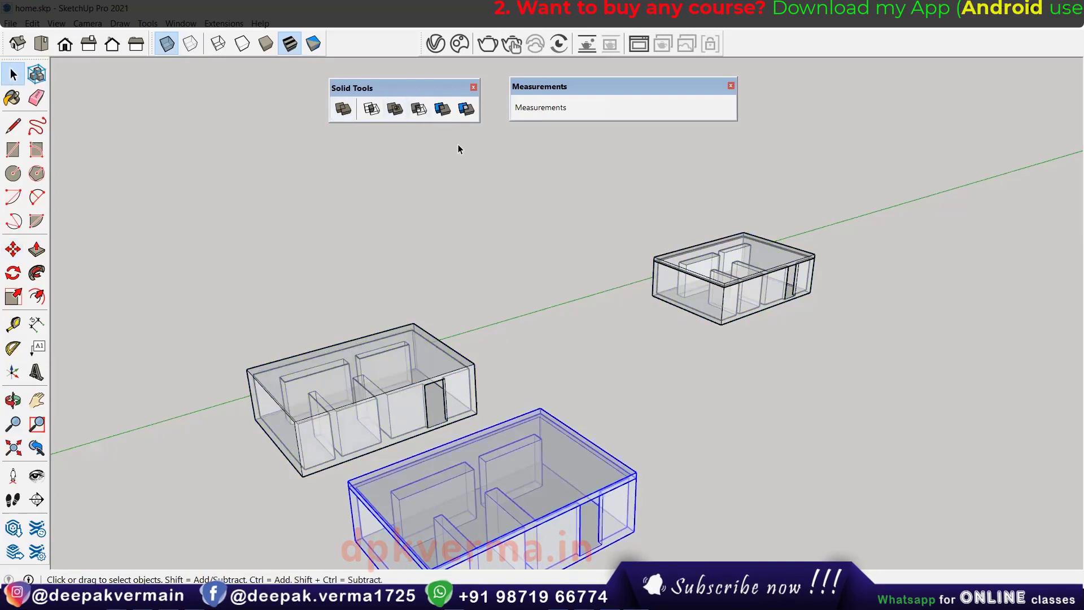
scroll(734, 271, up, 1)
scroll(734, 271, up, 3)
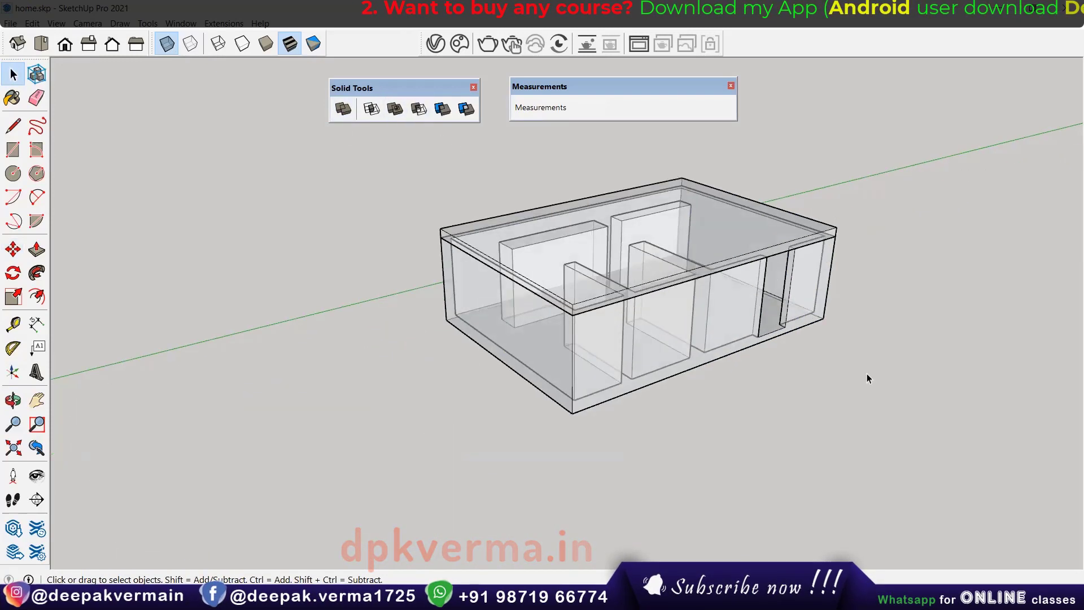
Hide the top roof slab and turn off X-ray to expose the interior.
scroll(734, 271, up, 1)
click(717, 254)
right_click(718, 252)
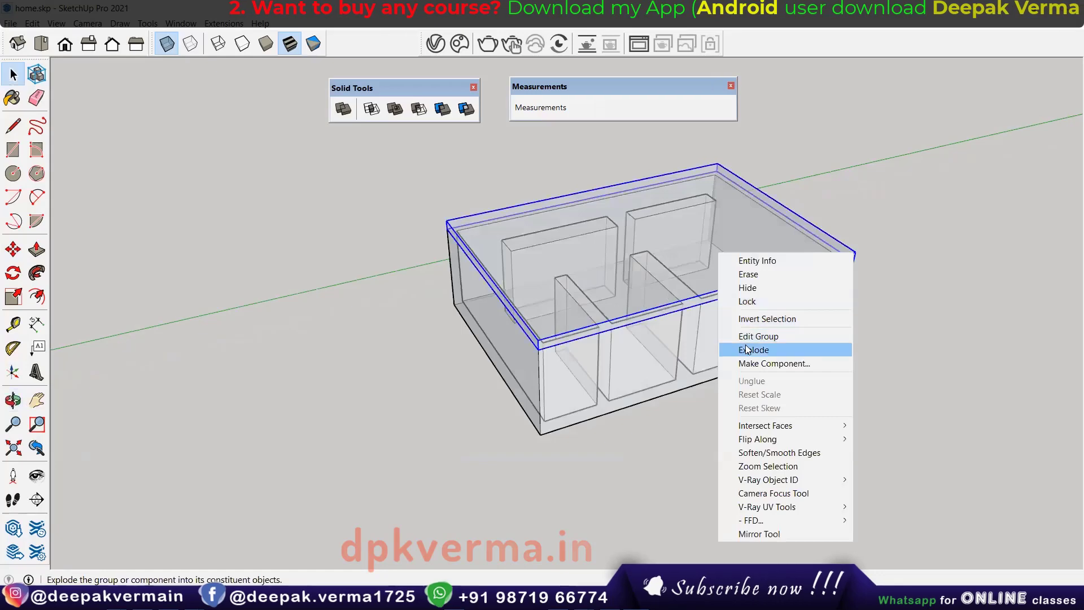
click(748, 288)
click(166, 45)
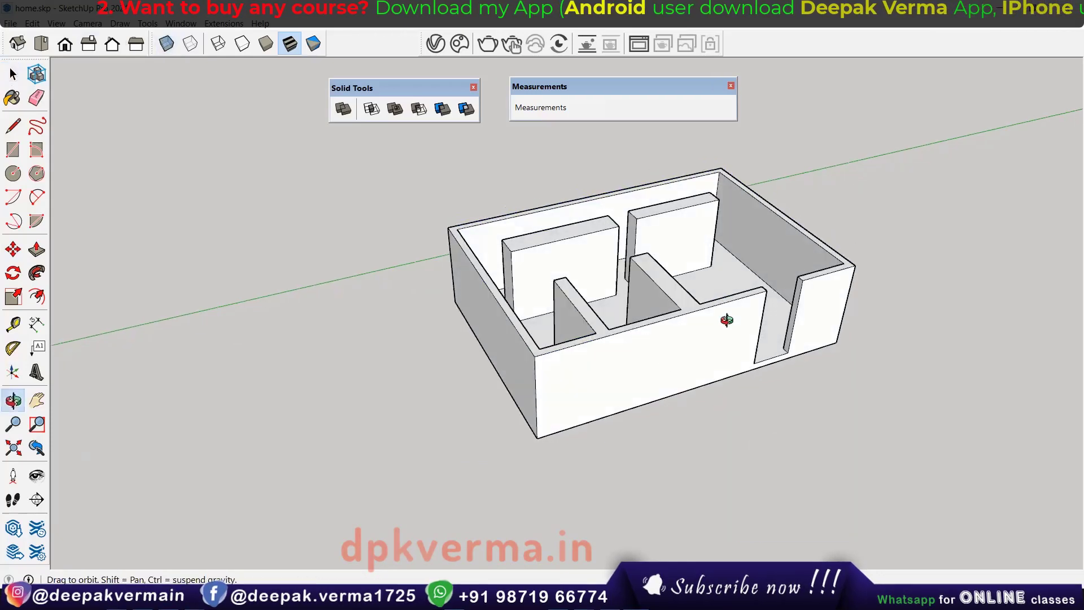
mouse_move(721, 316)
middle_down()
mouse_move(479, 274)
mouse_move(554, 380)
middle_up()
key(space)
Inside the house group, draw a line splitting the middle partition face.
click(547, 306)
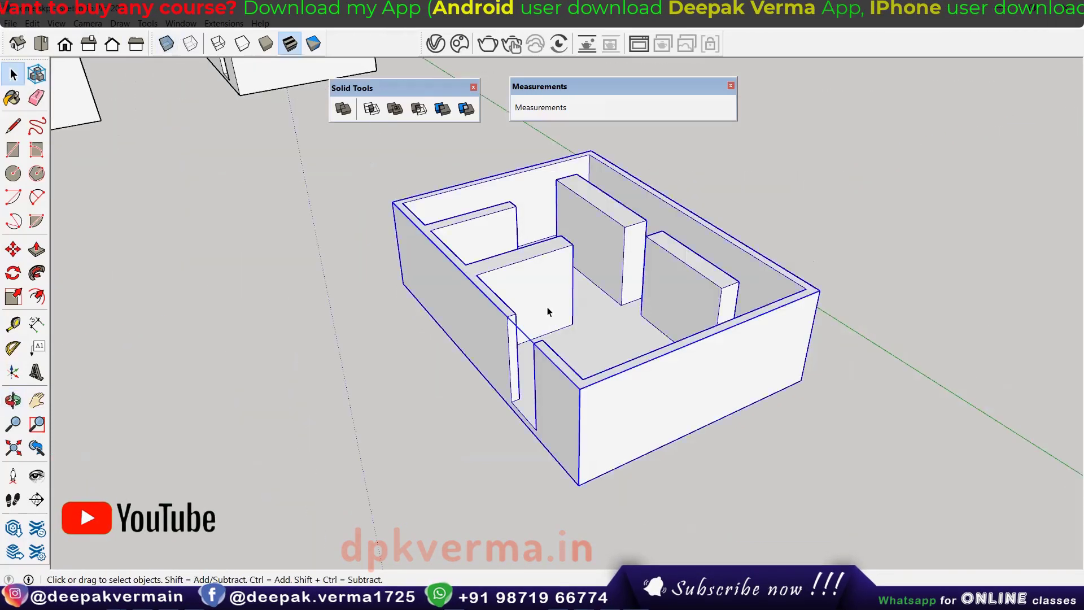
double_click(547, 307)
scroll(547, 307, up, 3)
key(l)
click(562, 226)
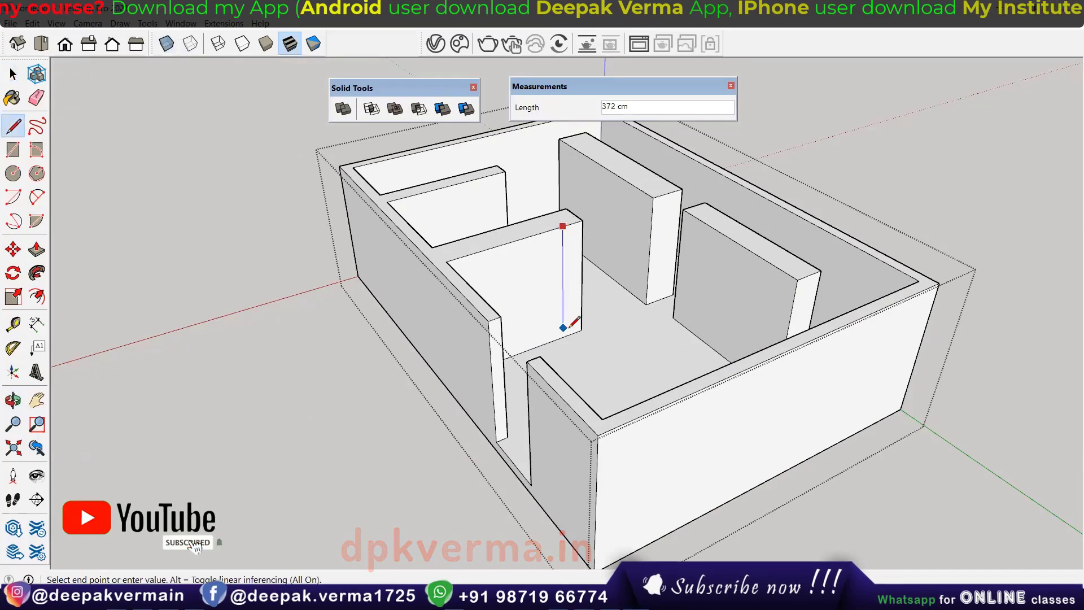
click(565, 336)
Push the split partition face about 768 cm until it meets the outer wall.
key(p)
click(573, 271)
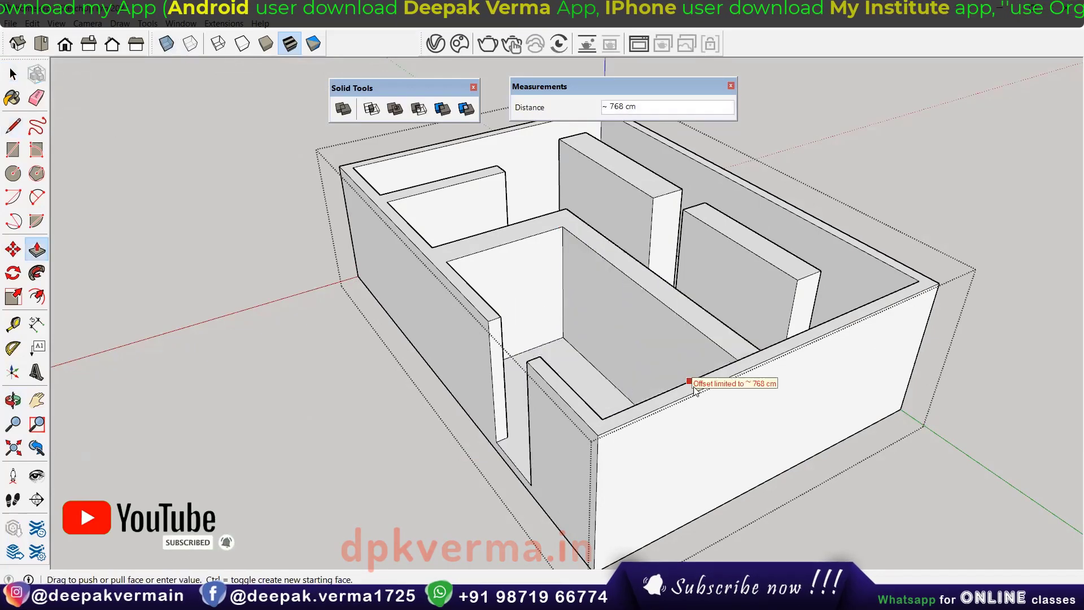
click(734, 366)
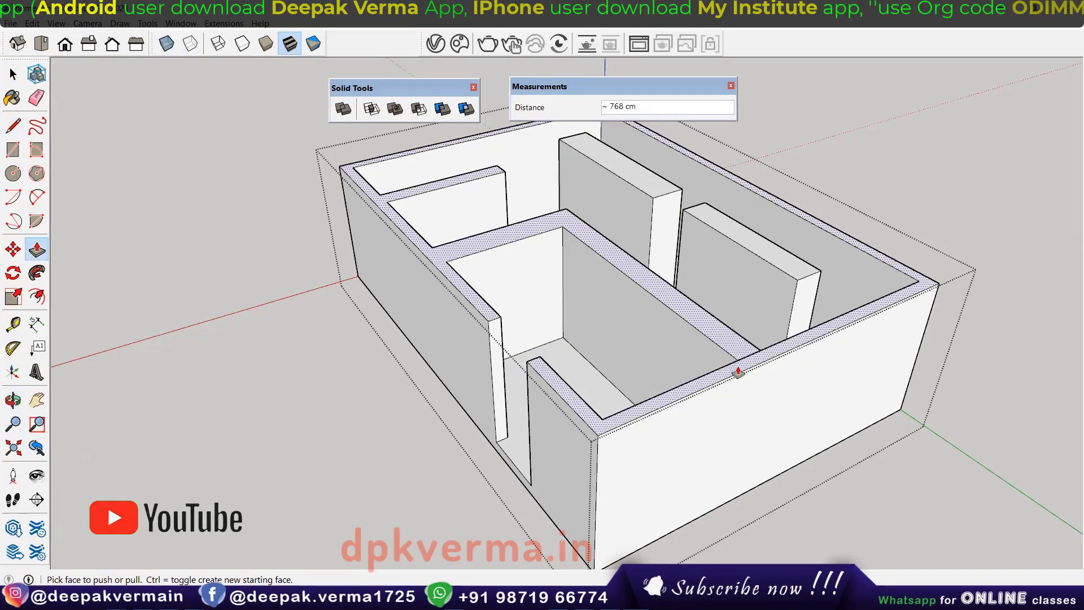
key(e)
scroll(872, 489, down, 3)
mouse_move(873, 490)
middle_down()
mouse_move(923, 429)
mouse_move(815, 313)
mouse_move(623, 433)
mouse_move(612, 382)
middle_up()
key(space)
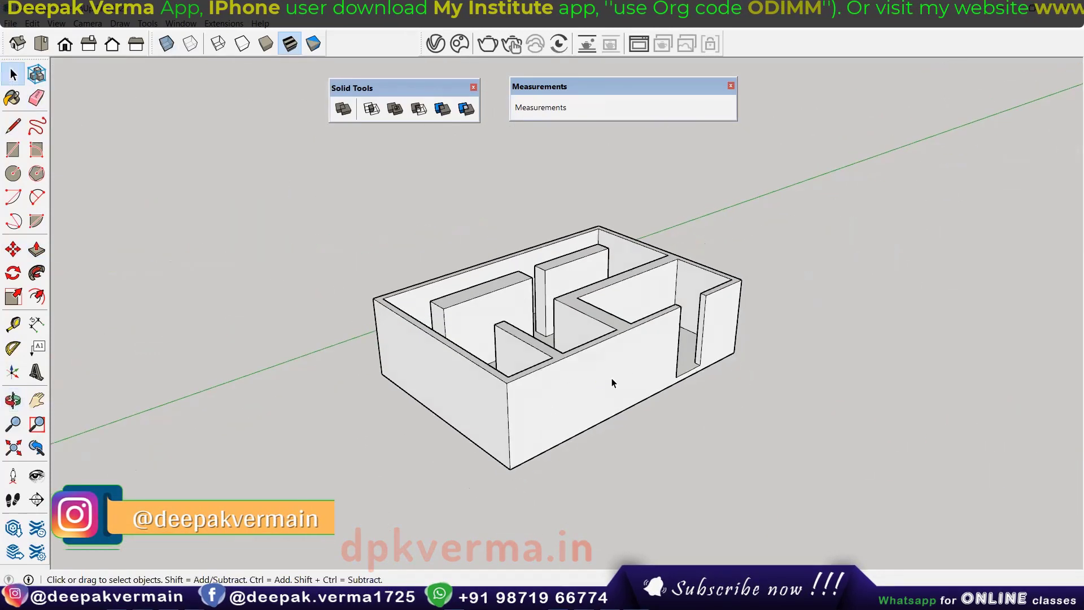
Unhide all geometry to bring back the roof slab and turn on X-ray.
click(32, 24)
mouse_move(56, 212)
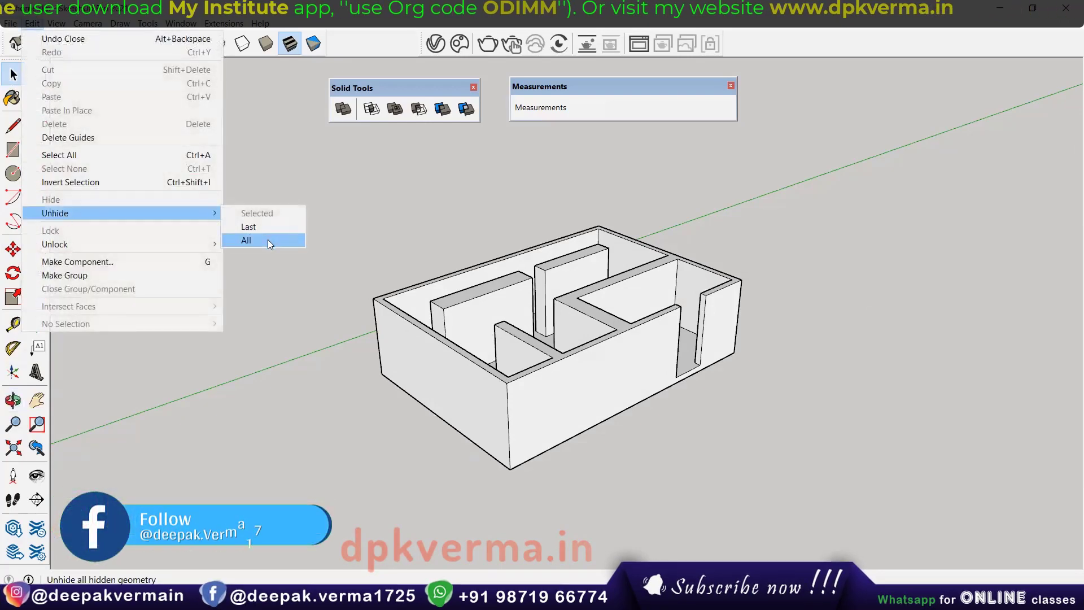
click(269, 242)
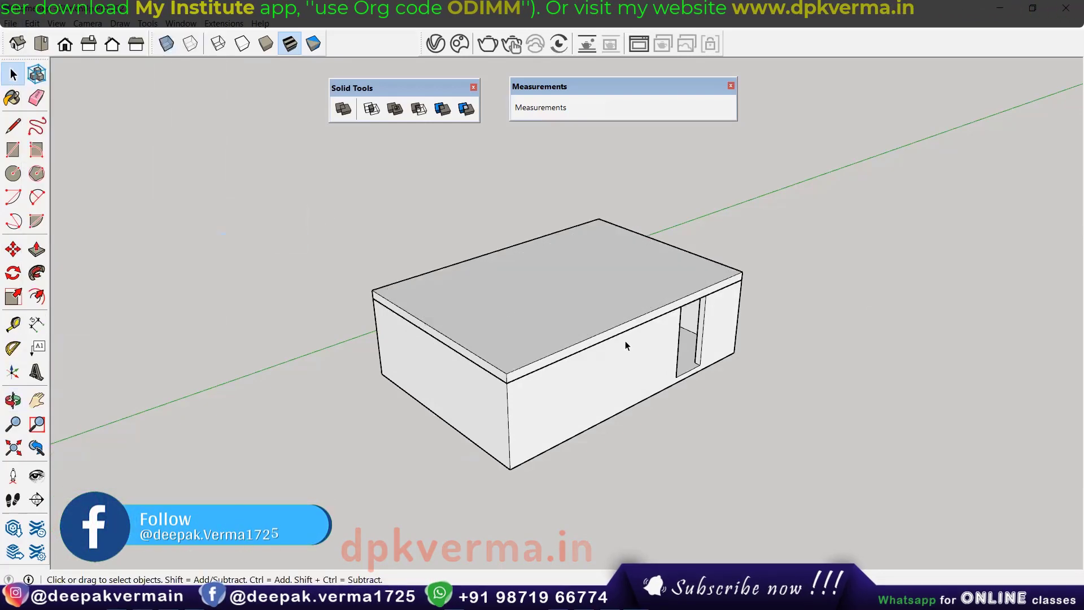
click(168, 50)
scroll(726, 293, up, 3)
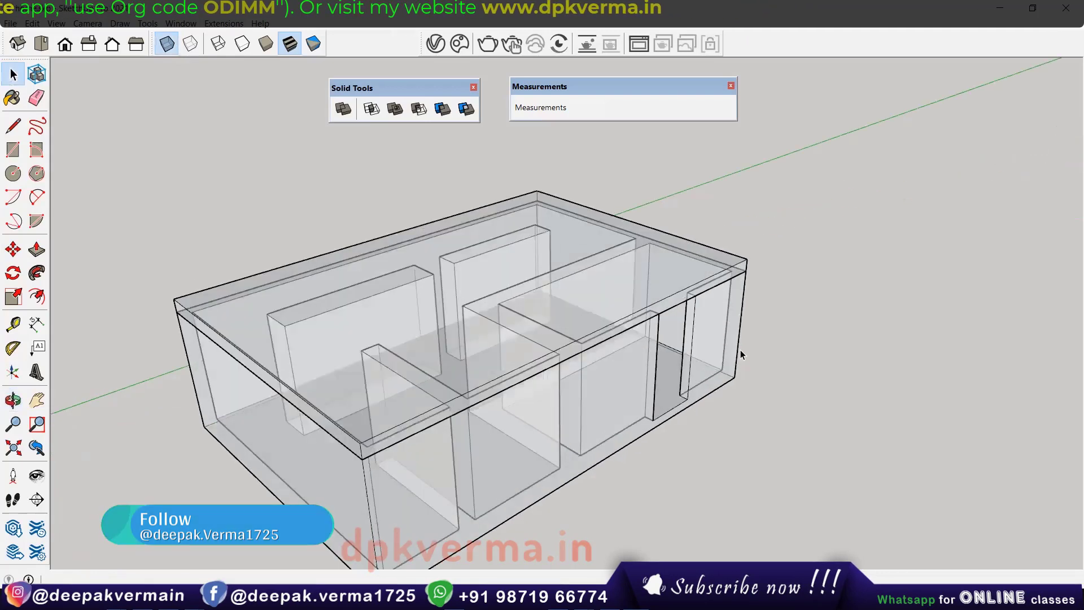
scroll(740, 350, down, 2)
middle_drag(598, 418, 578, 425)
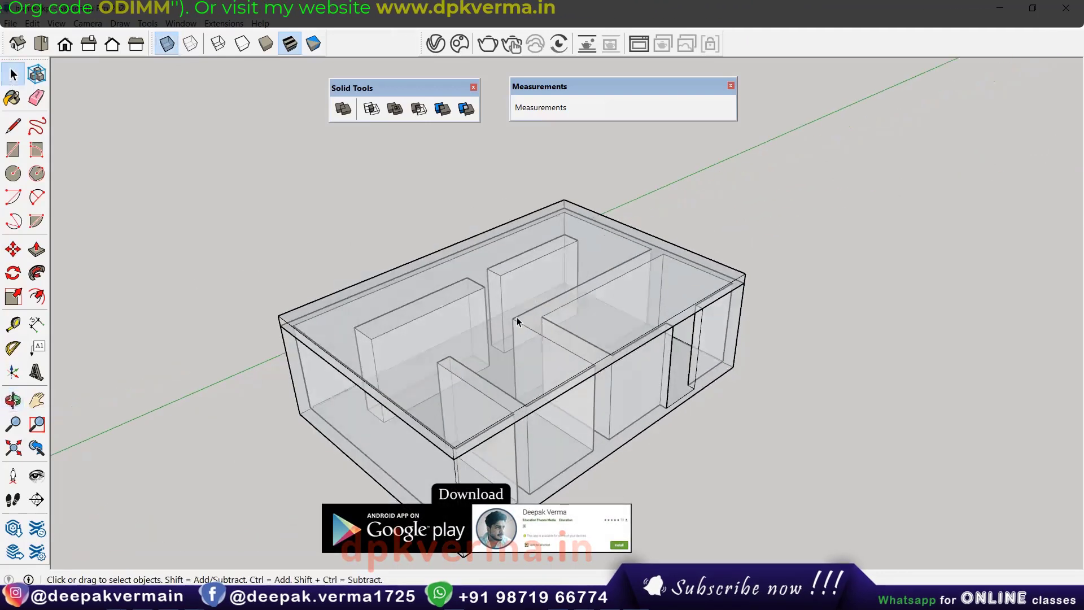
Select the whole house walls group together with the roof slab.
triple_click(578, 425)
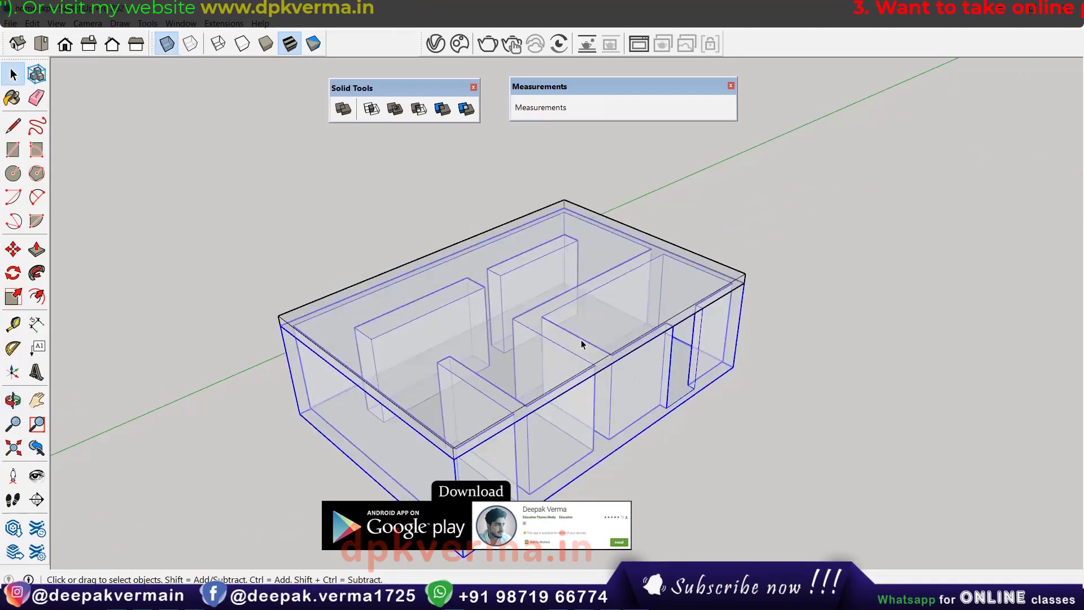
scroll(649, 367, up, 1)
scroll(655, 370, up, 1)
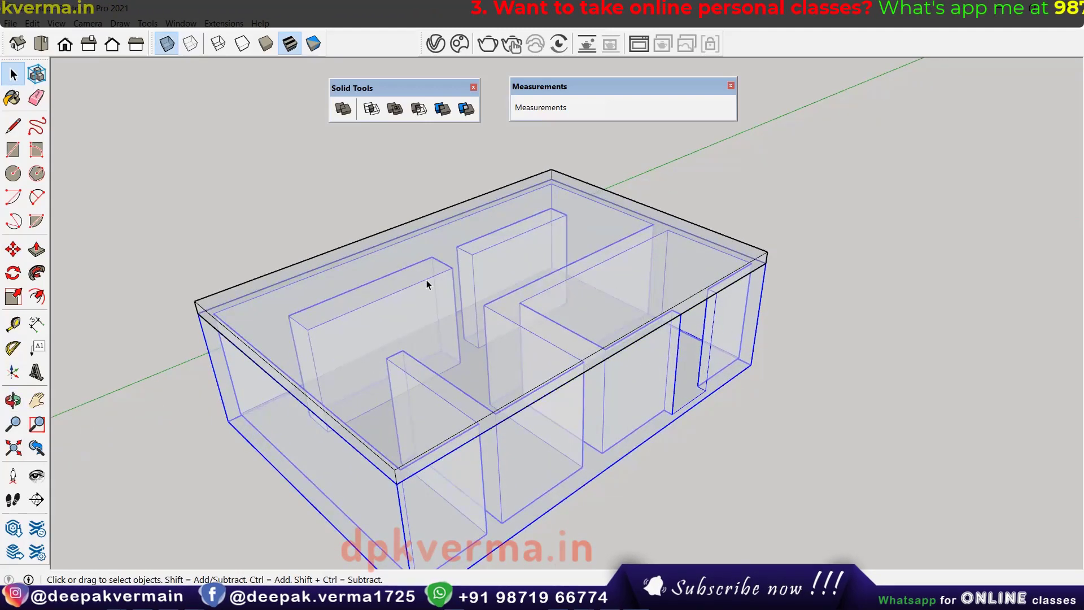
scroll(426, 279, down, 1)
mouse_move(507, 317)
middle_down()
mouse_move(473, 283)
mouse_move(508, 293)
middle_up()
click(638, 315)
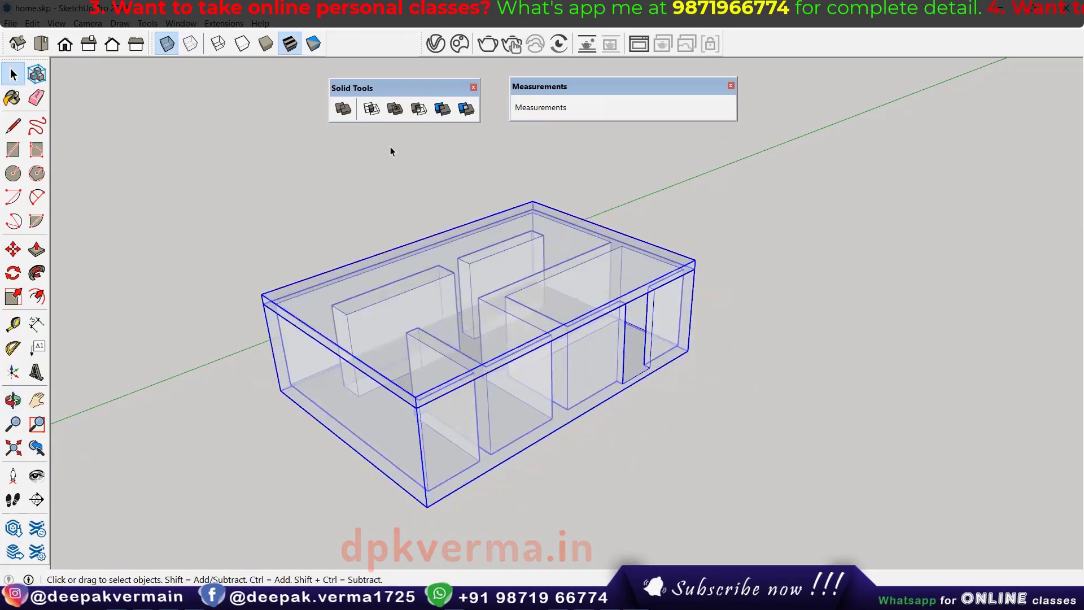
click(341, 113)
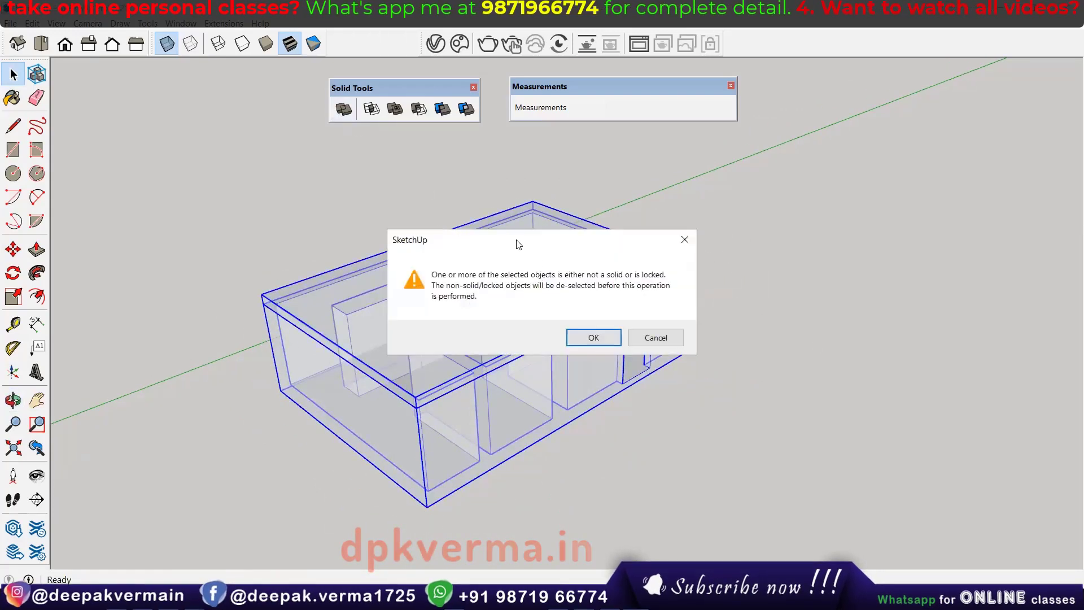
drag(519, 244, 771, 172)
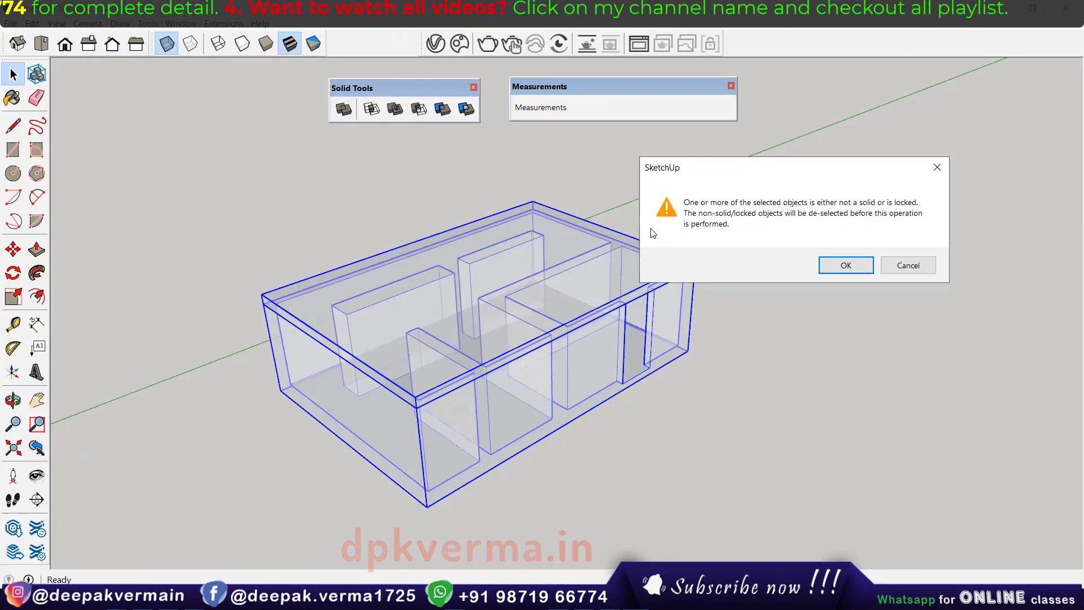
click(907, 265)
scroll(646, 381, up, 2)
scroll(554, 386, up, 2)
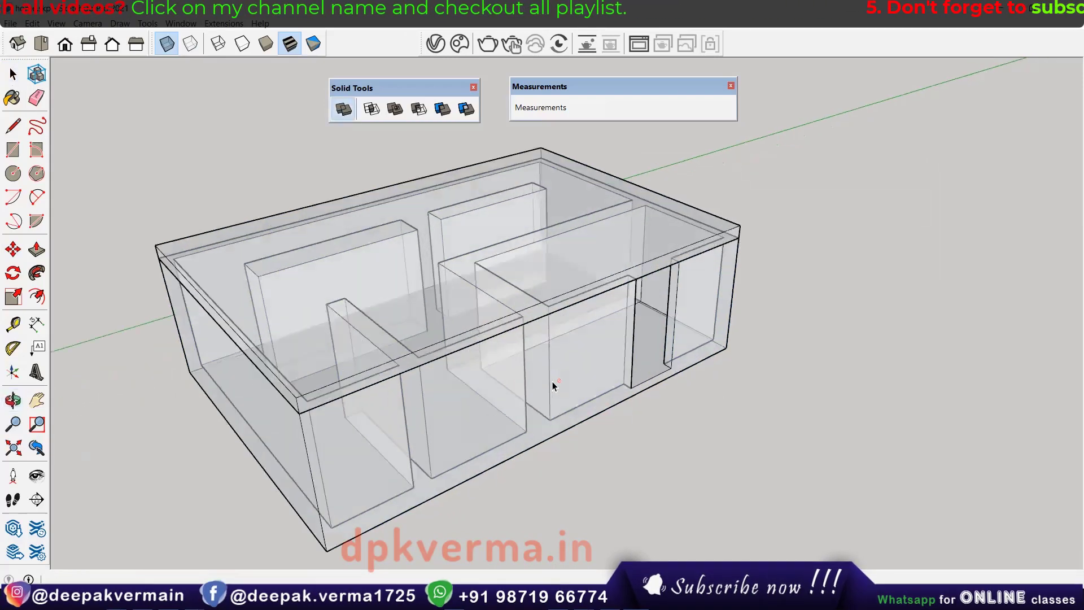
middle_drag(530, 339, 541, 336)
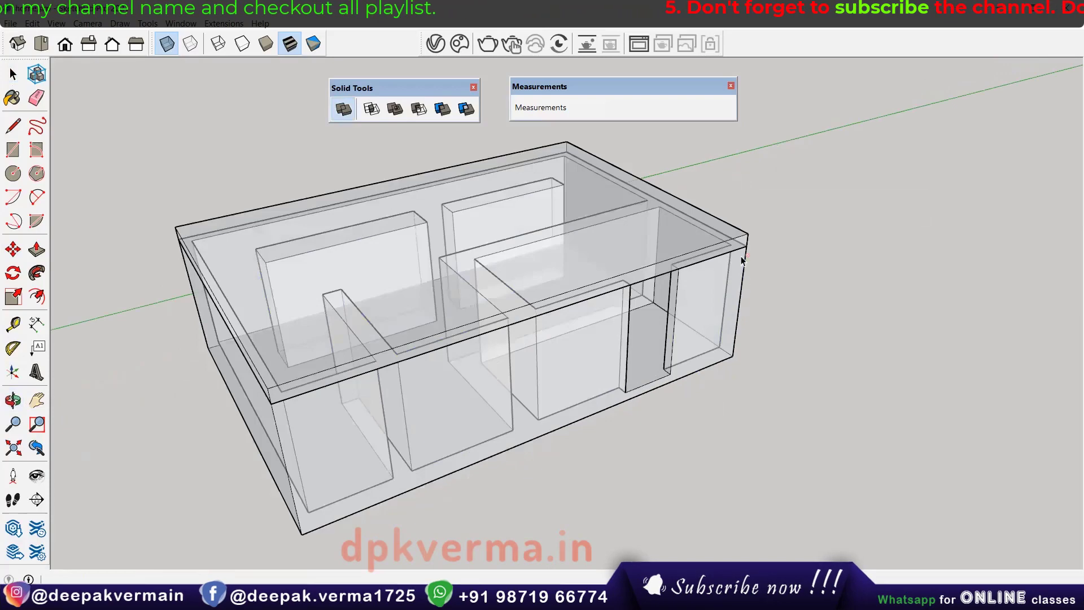
click(294, 205)
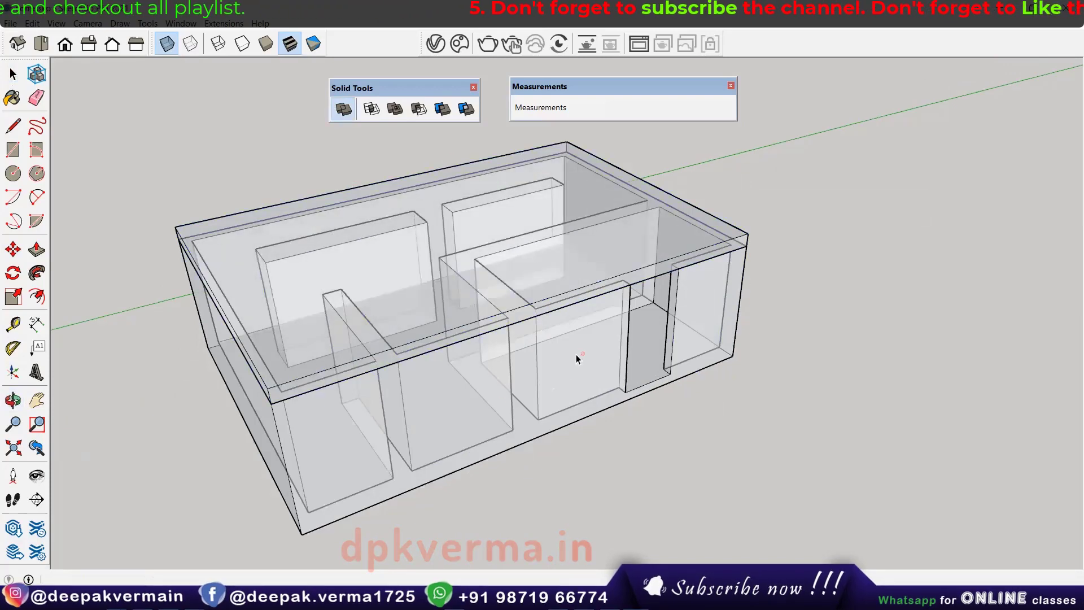
scroll(609, 340, down, 2)
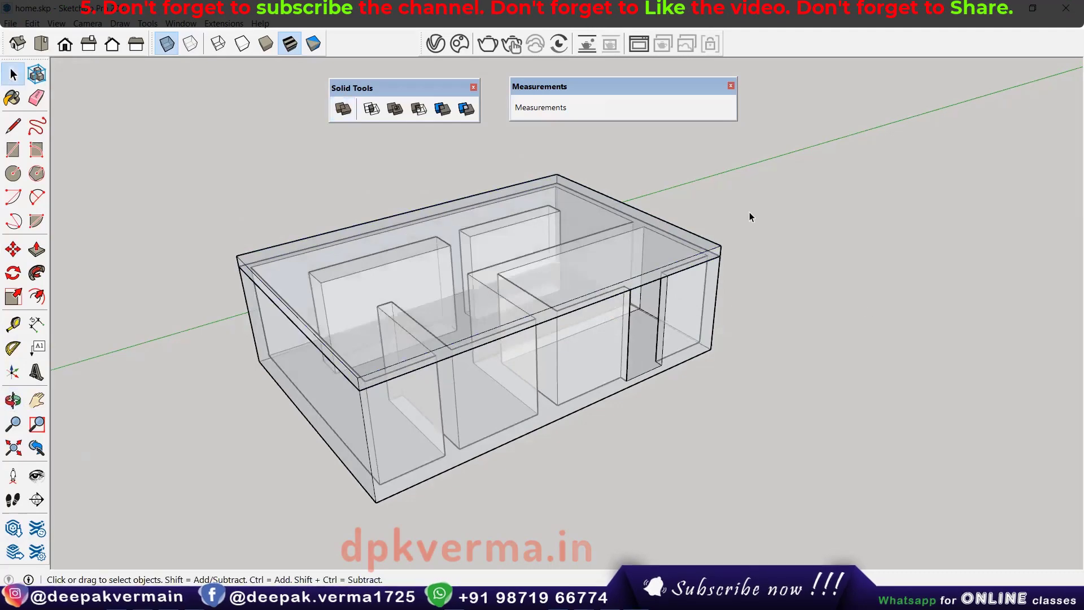
key(ctrl+a)
click(402, 107)
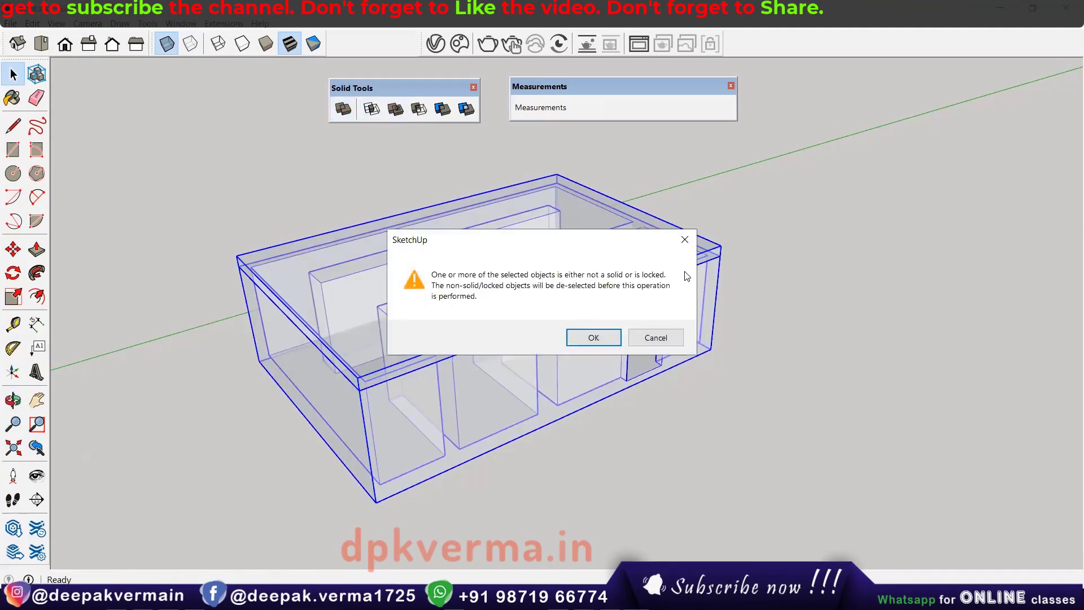
click(644, 342)
scroll(647, 310, down, 2)
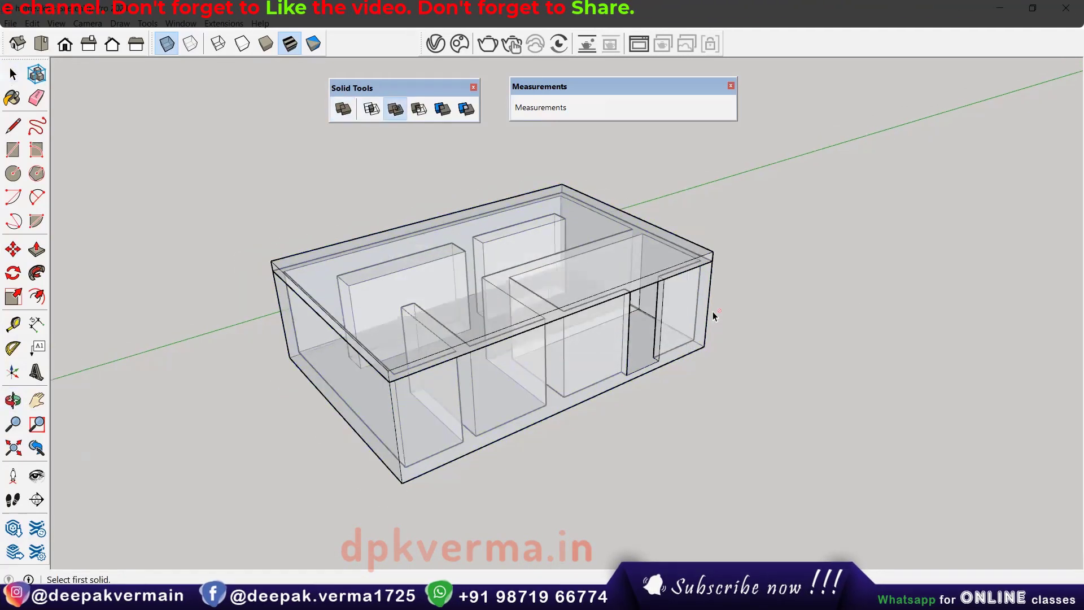
scroll(367, 296, down, 3)
scroll(381, 395, down, 1)
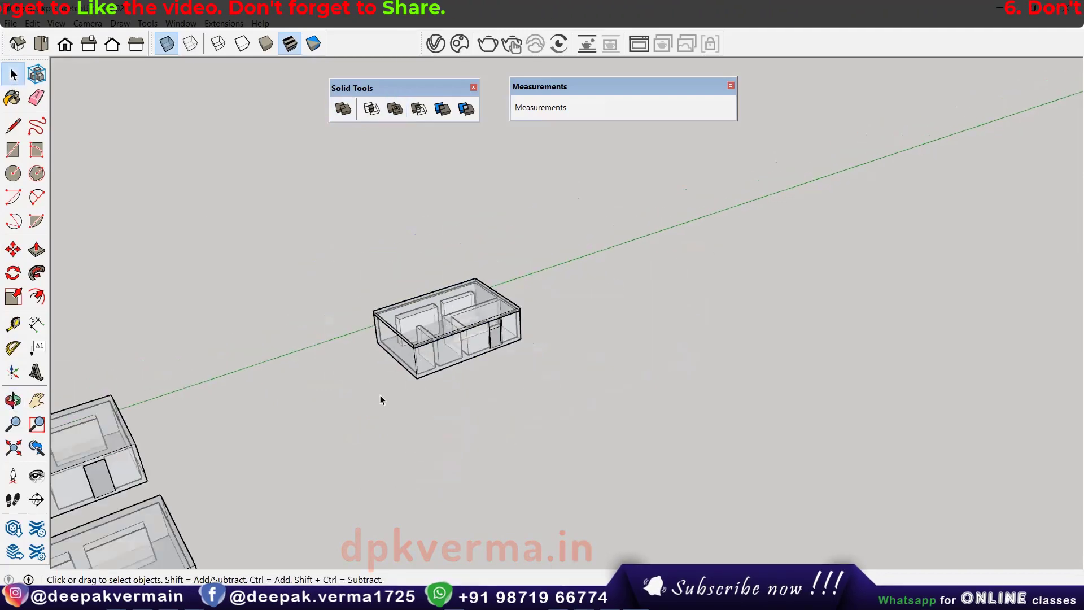
mouse_move(362, 428)
middle_down()
mouse_move(545, 298)
mouse_move(622, 327)
middle_up()
scroll(442, 363, up, 2)
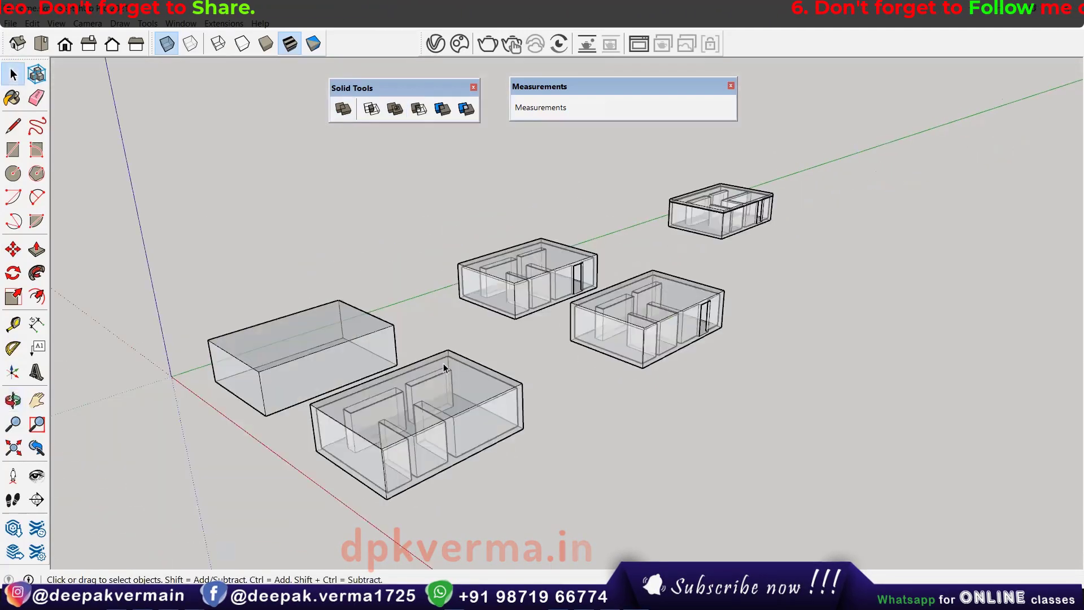
scroll(441, 363, up, 1)
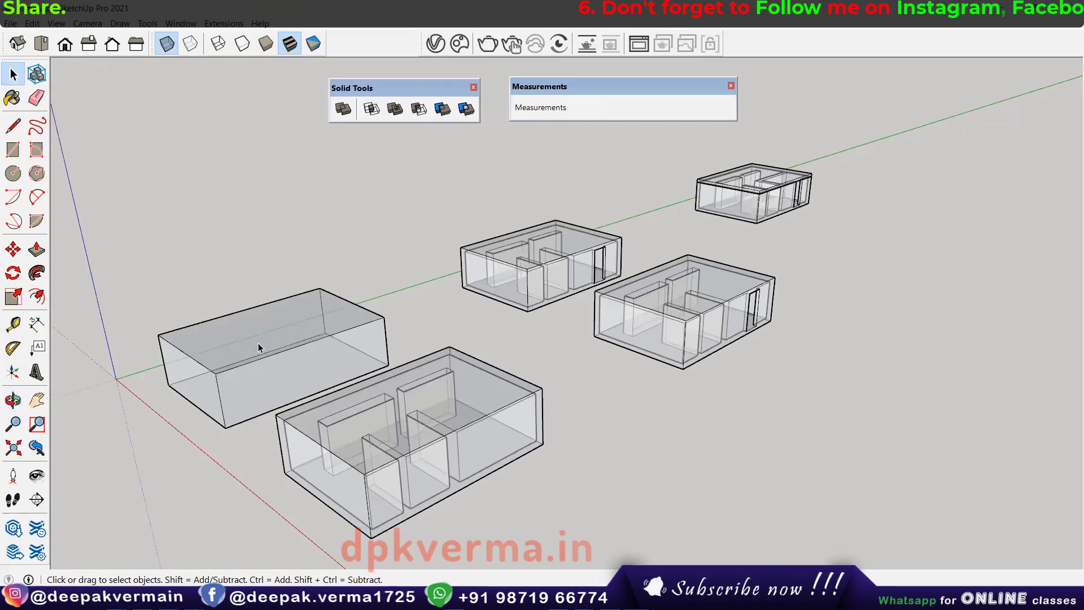
shift+middle_drag(388, 249, 446, 235)
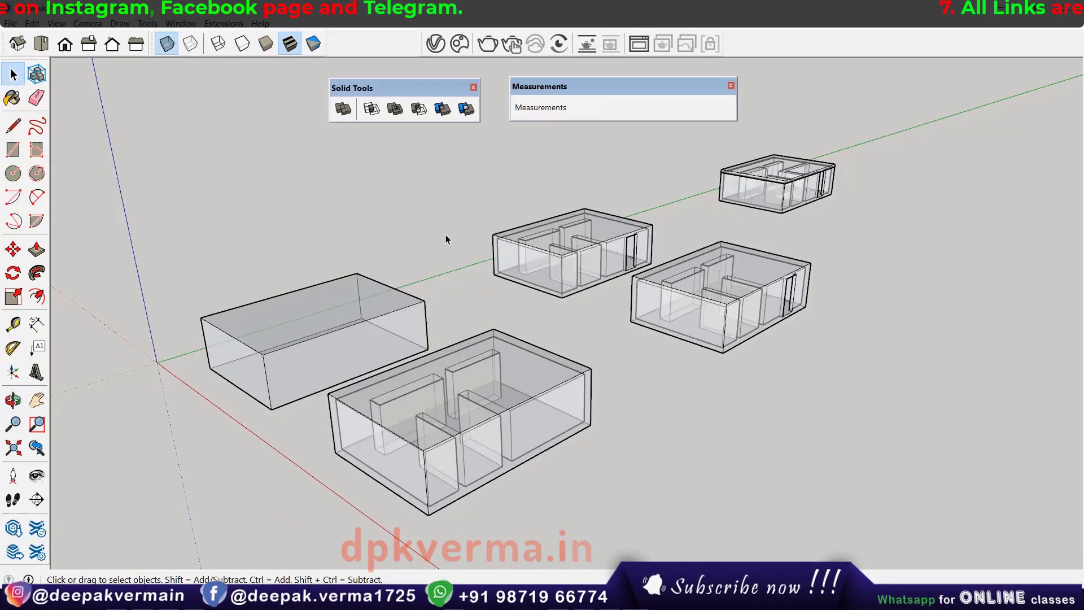
scroll(474, 314, up, 1)
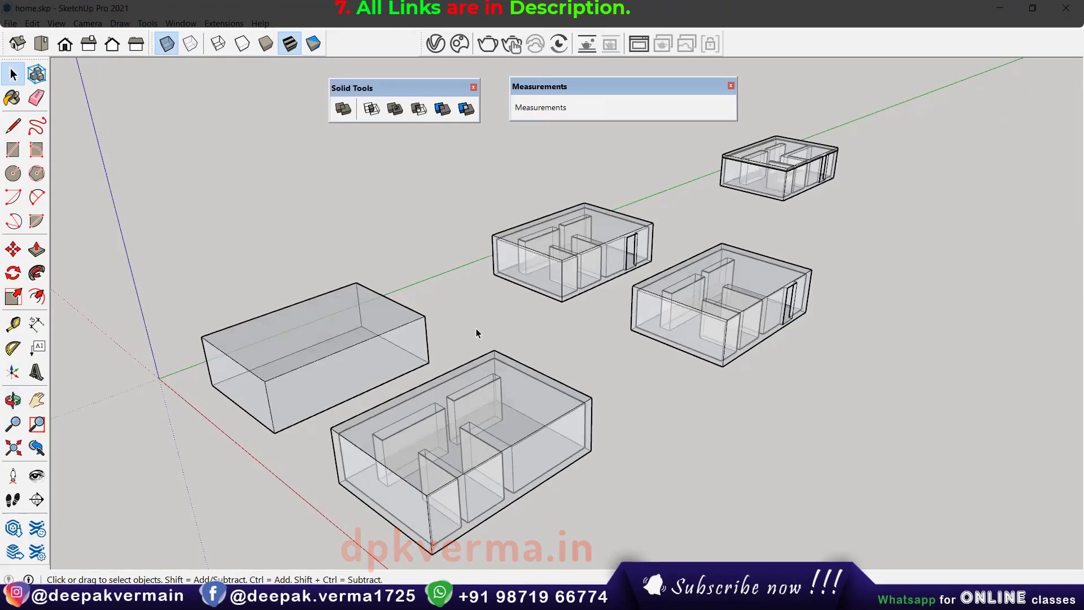
scroll(477, 324, down, 1)
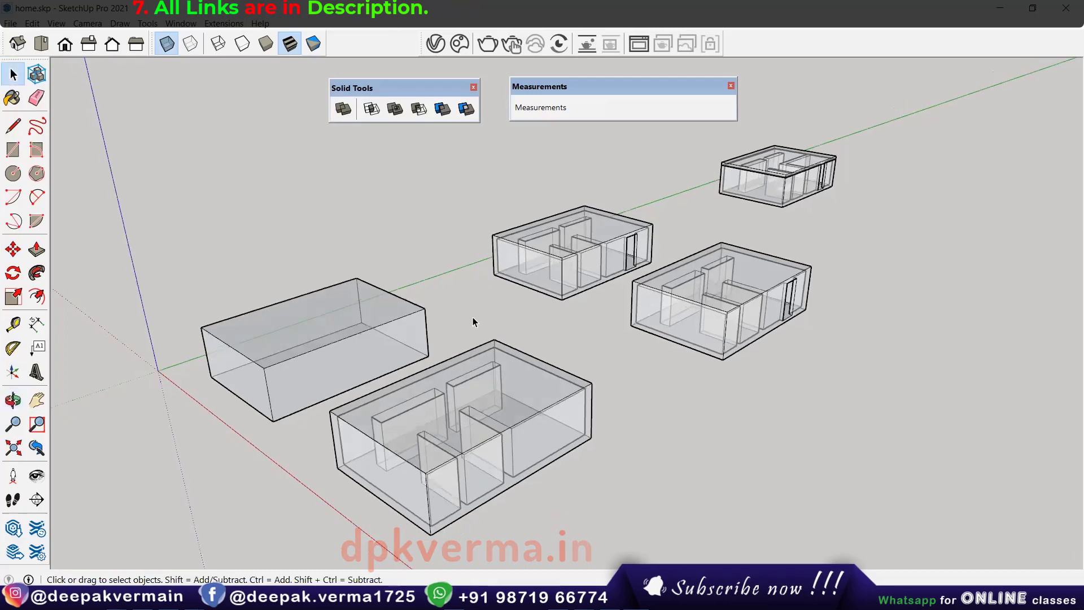